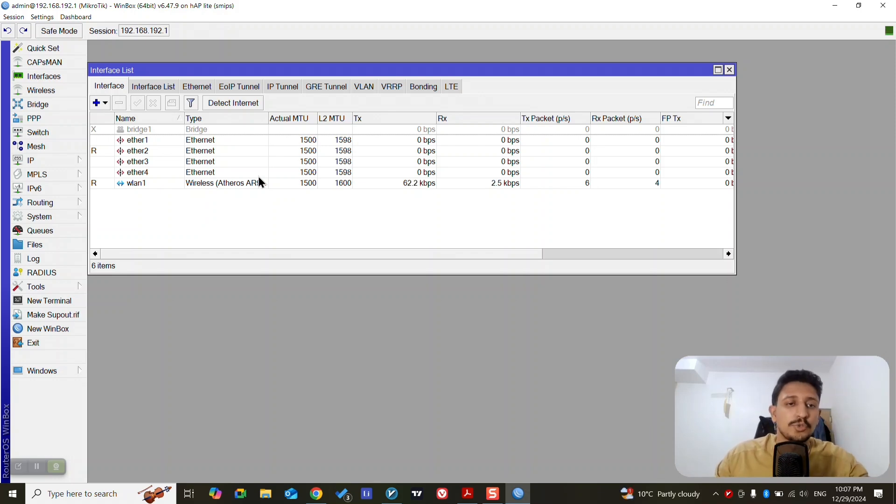
# Open the wireless settings of the wlan1 interface and review the available wireless modes
pyautogui.click(163, 144)
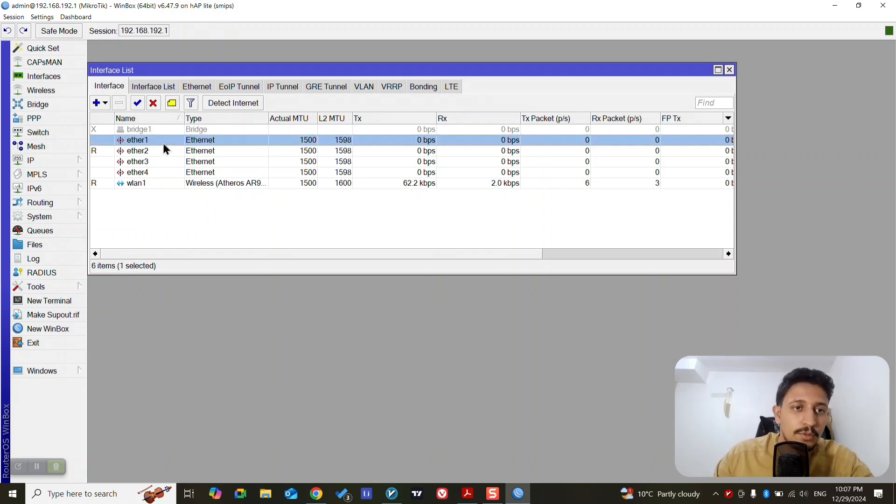
pyautogui.doubleClick(198, 185)
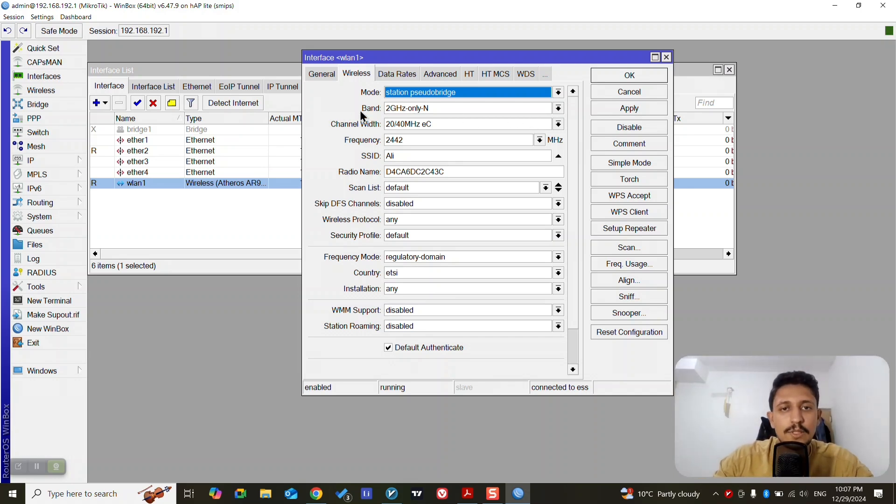
pyautogui.click(556, 95)
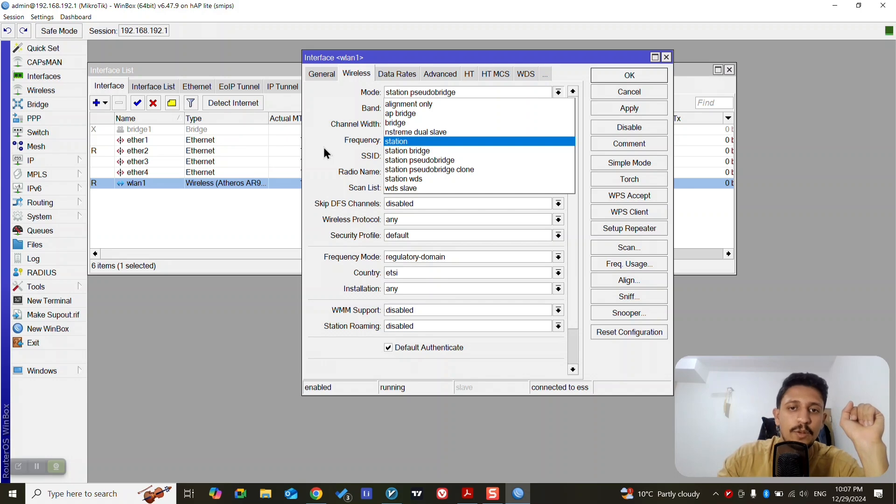
pyautogui.press('Escape')
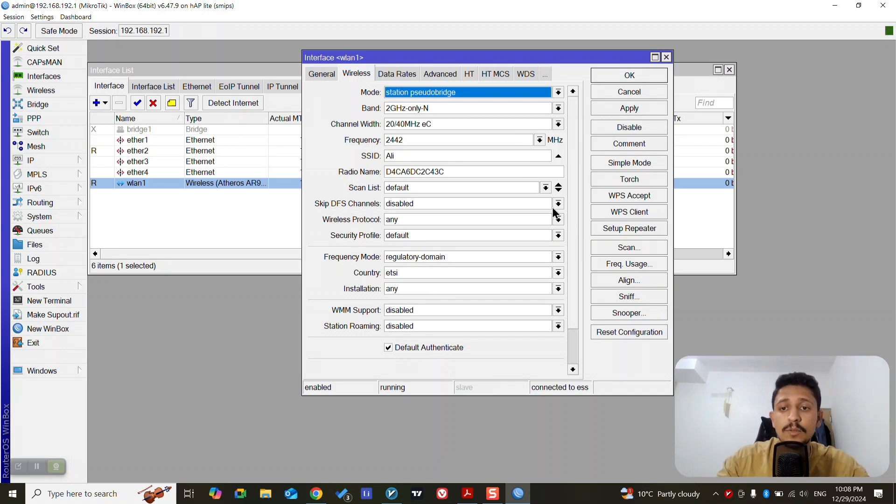
# Run a background scan on wlan1, select the first access point found, and close the scanner
pyautogui.click(626, 247)
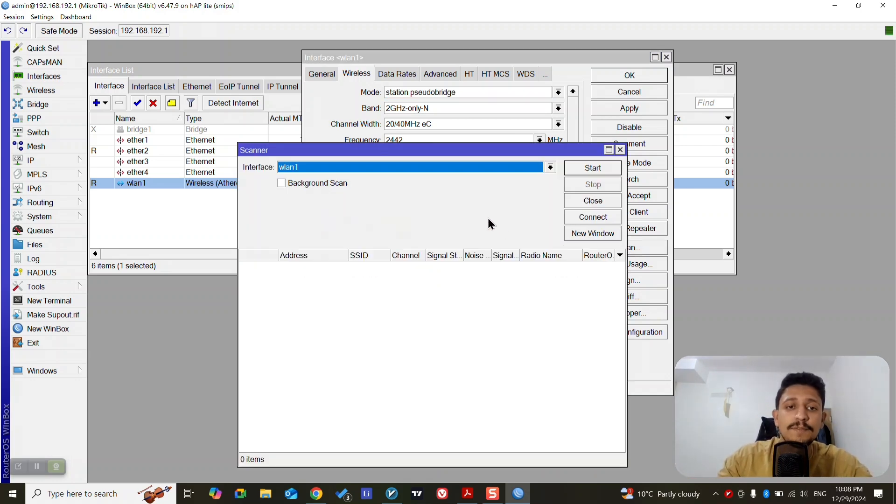
pyautogui.click(281, 183)
pyautogui.click(586, 170)
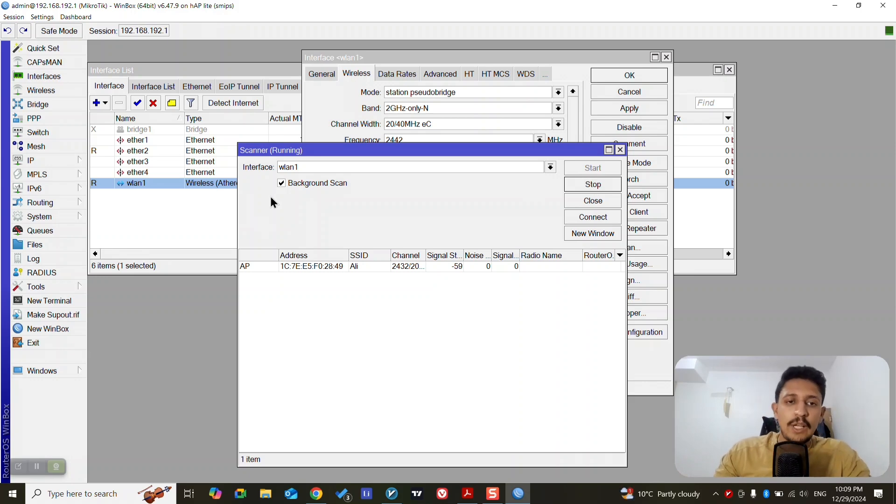
pyautogui.click(367, 271)
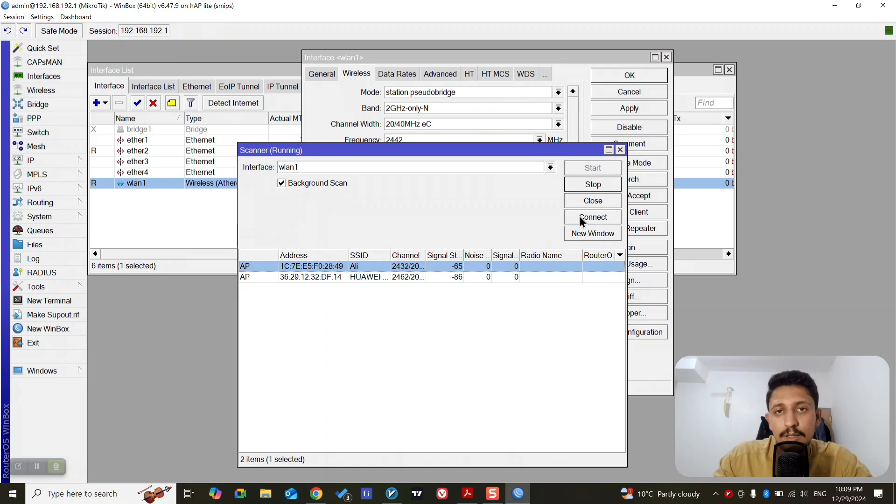
pyautogui.click(620, 150)
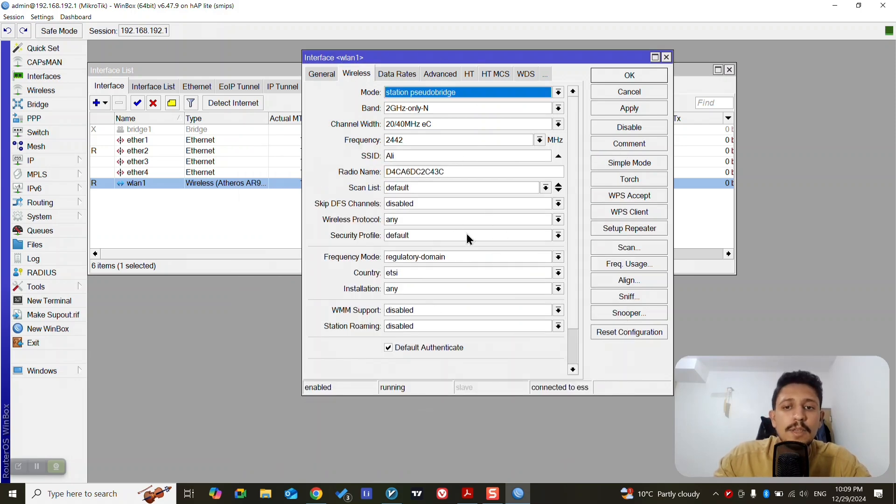
# Try filling in a new wireless security profile with dynamic keys, WPA2 PSK and a WPA2 pre-shared key, and discard it
pyautogui.click(559, 236)
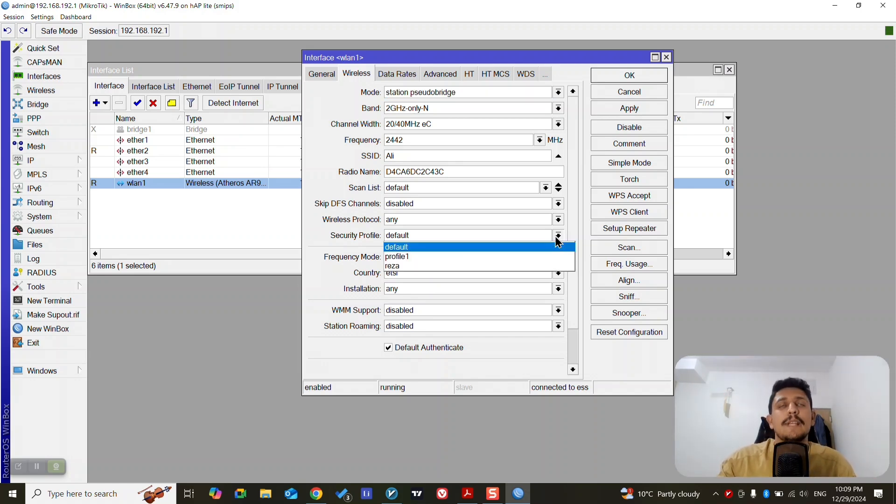
pyautogui.click(557, 236)
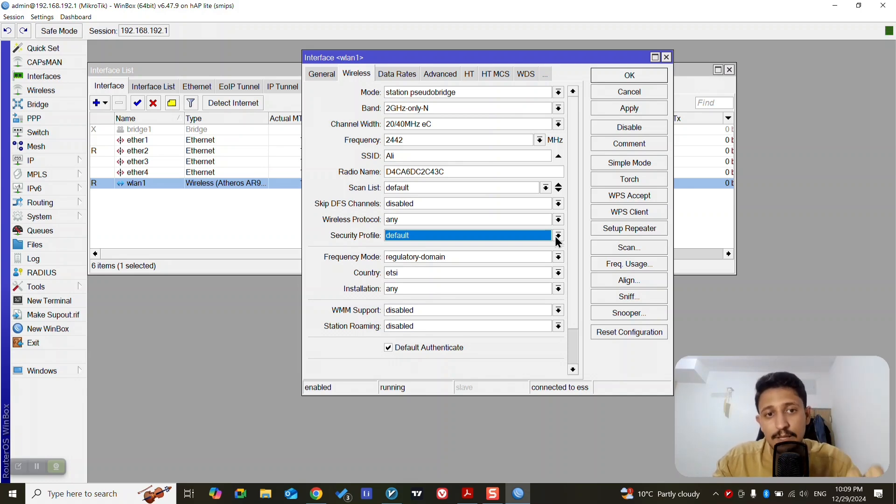
pyautogui.click(49, 94)
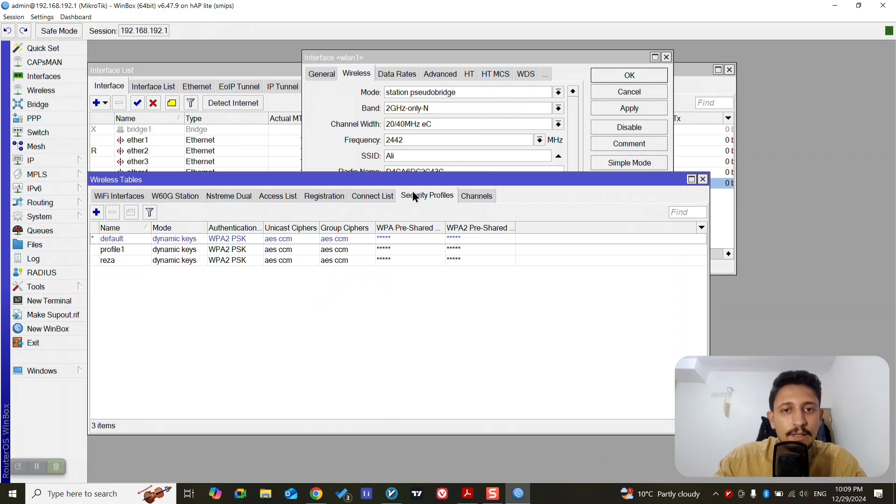
pyautogui.click(96, 213)
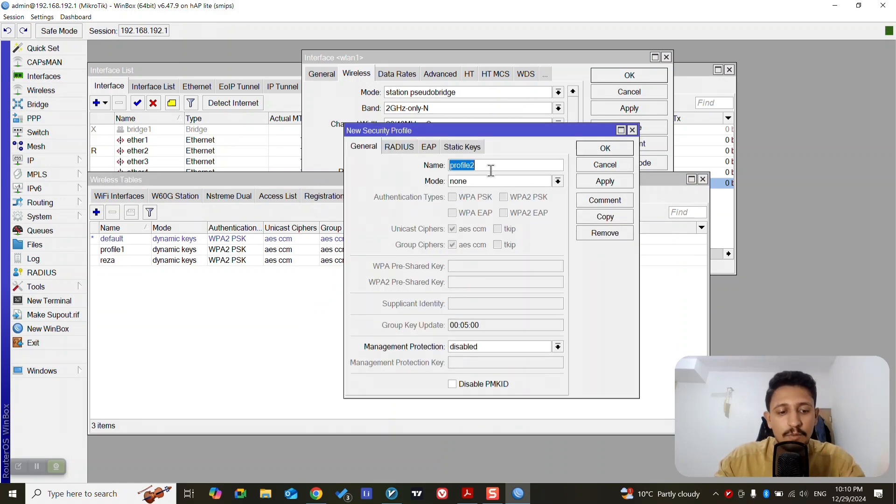
pyautogui.click(558, 182)
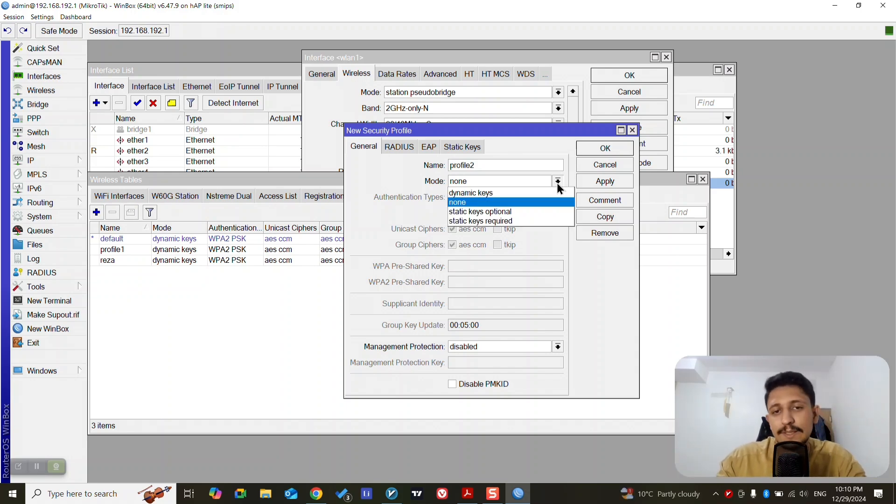
pyautogui.click(502, 195)
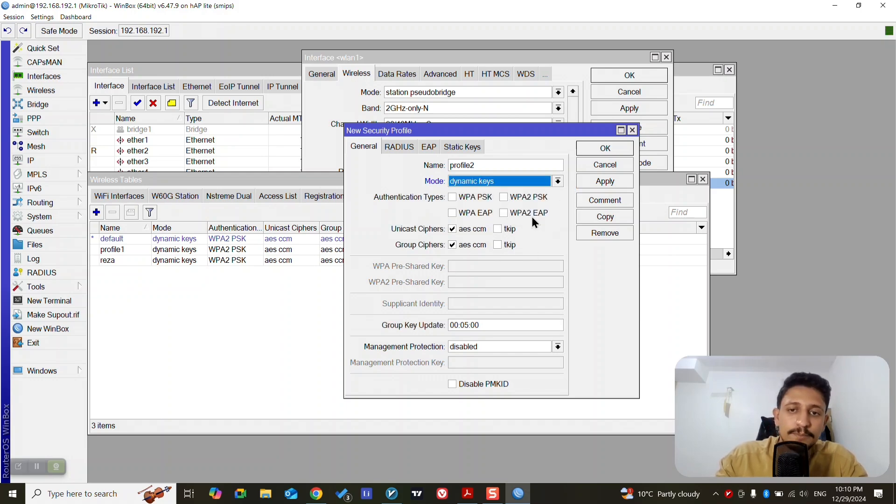
pyautogui.click(503, 197)
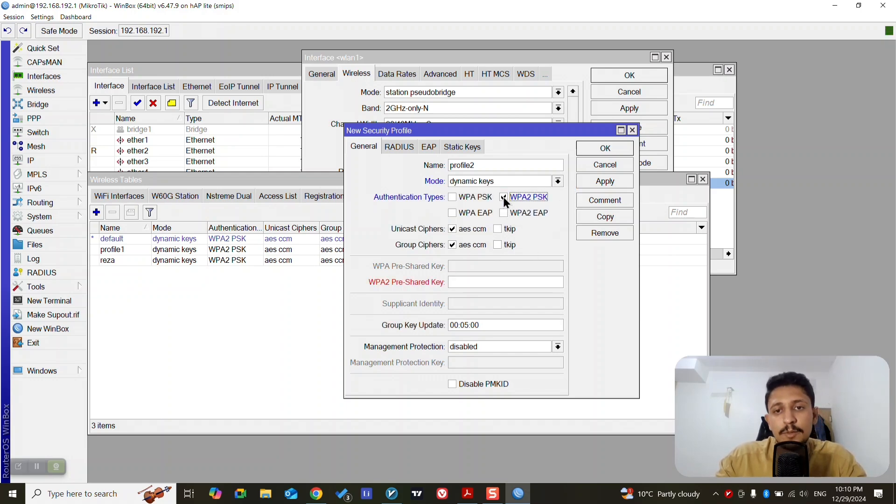
pyautogui.click(486, 280)
pyautogui.write('***********')
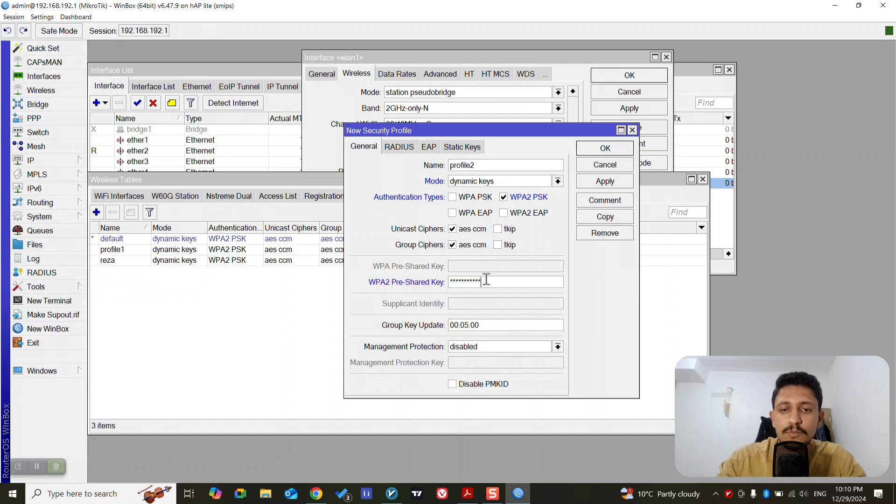
pyautogui.click(605, 165)
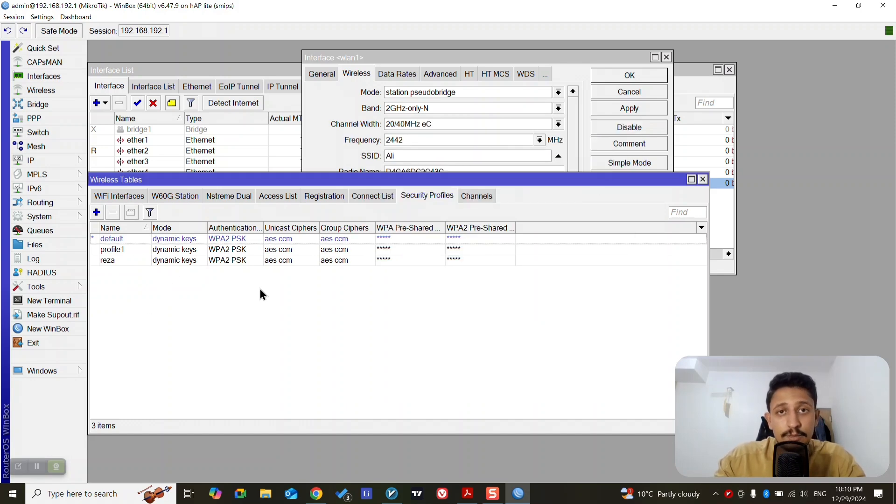
pyautogui.click(702, 180)
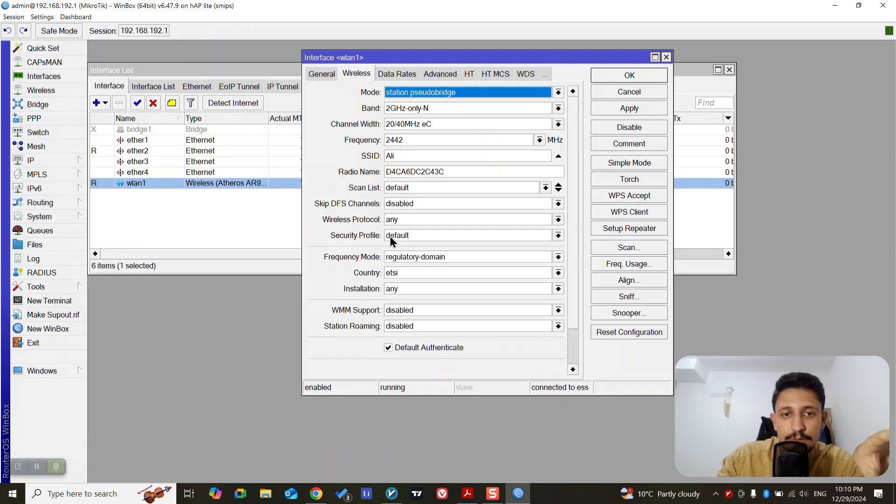
# Try assigning the last listed security profile to wlan1, switch back to default and discard the interface changes
pyautogui.click(407, 236)
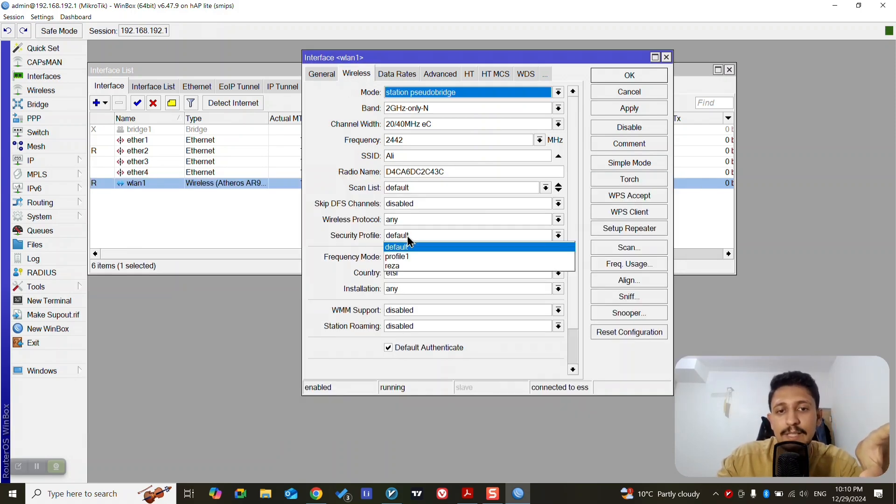
pyautogui.click(413, 265)
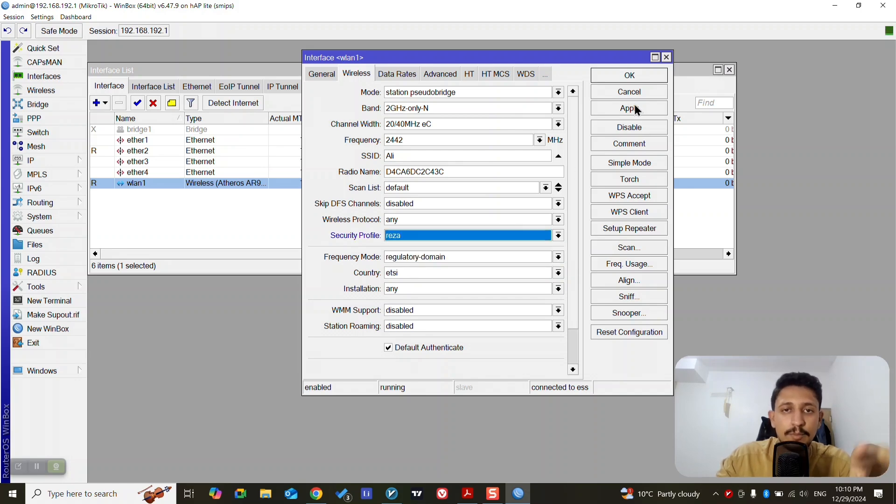
pyautogui.click(559, 234)
pyautogui.click(526, 246)
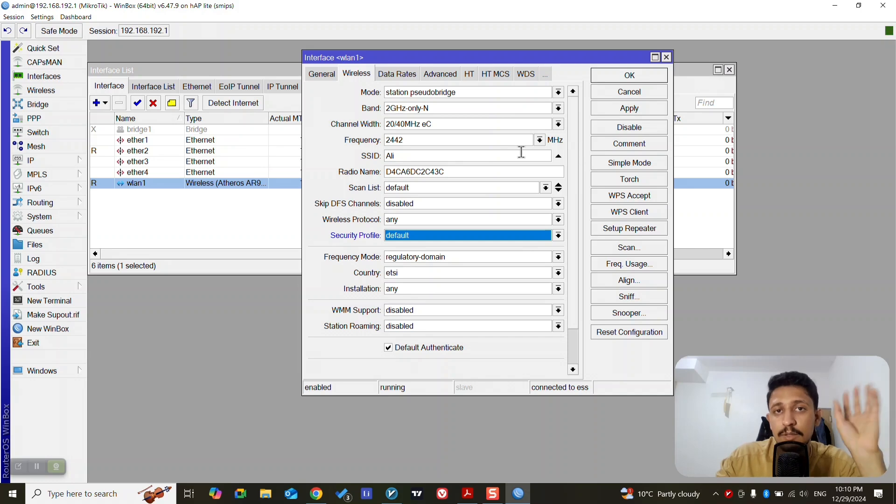
pyautogui.click(609, 95)
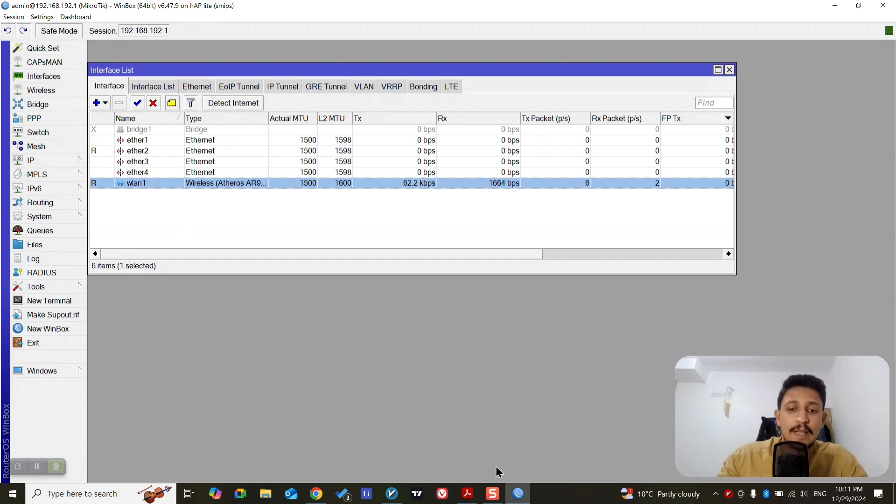
# Switch to the MikroTik course outline in Adobe Acrobat, mark the initial configuration and WAN DHCP-client objectives, and return to WinBox
pyautogui.click(467, 493)
pyautogui.moveTo(395, 267); pyautogui.dragTo(448, 276)
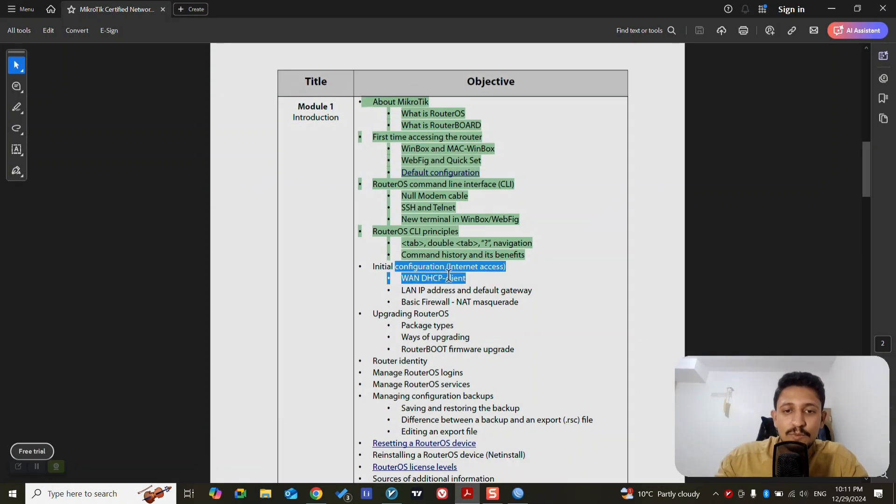
pyautogui.click(517, 493)
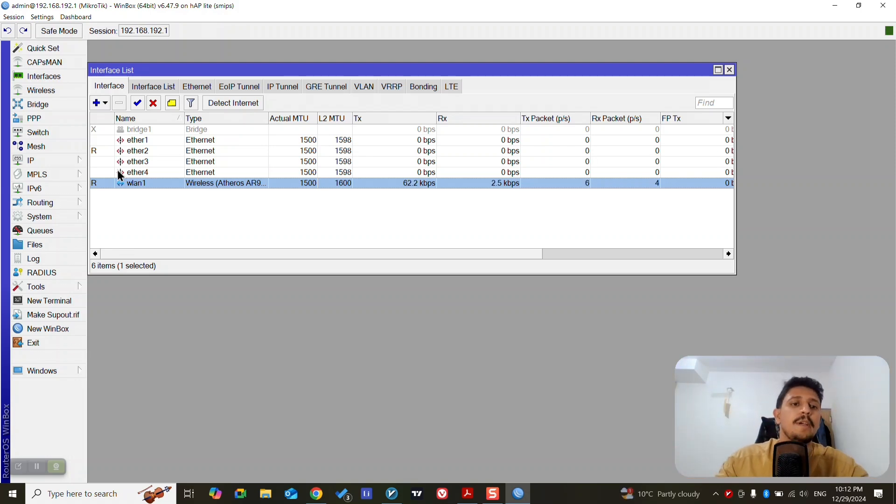
# Start a new IP DHCP client entry and set its interface to wlan1
pyautogui.click(65, 162)
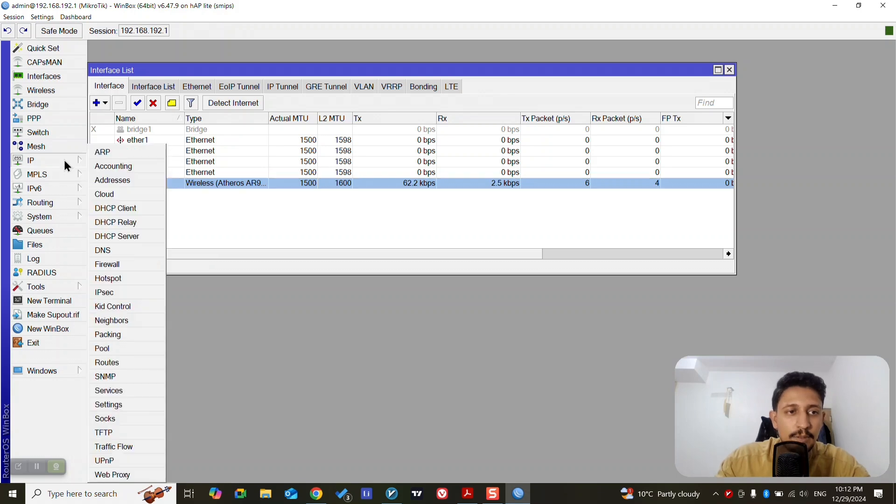
pyautogui.click(121, 208)
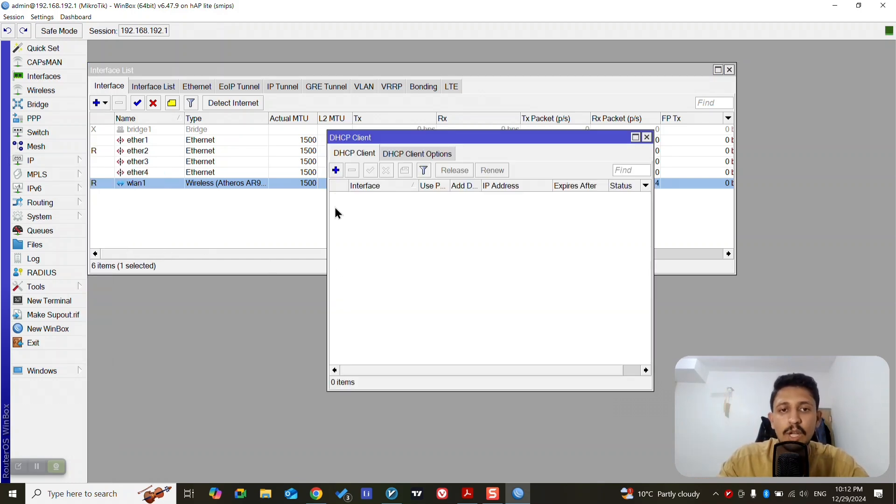
pyautogui.click(335, 170)
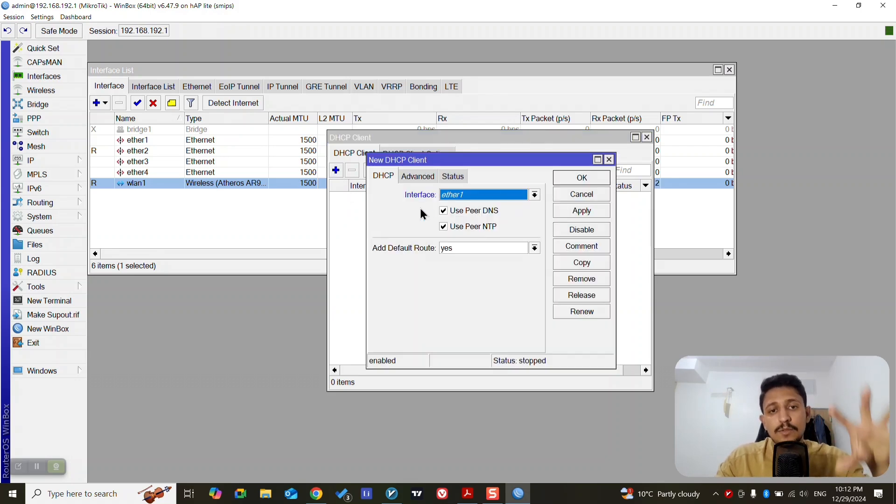
pyautogui.click(533, 195)
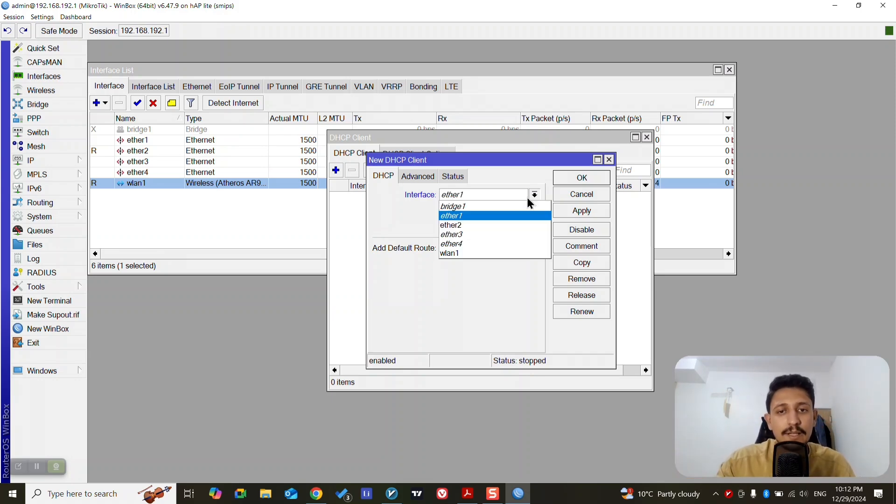
pyautogui.click(468, 253)
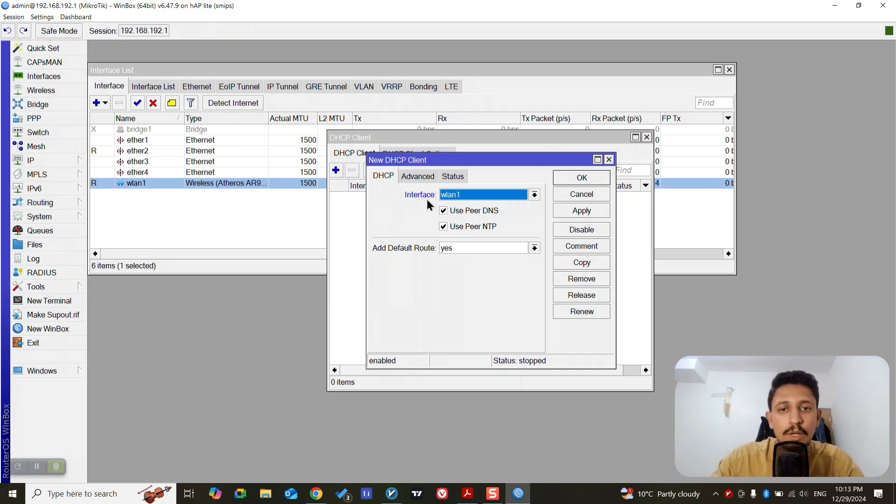
# Try ether2 as the new DHCP client's interface and switch it back to wlan1
pyautogui.click(485, 196)
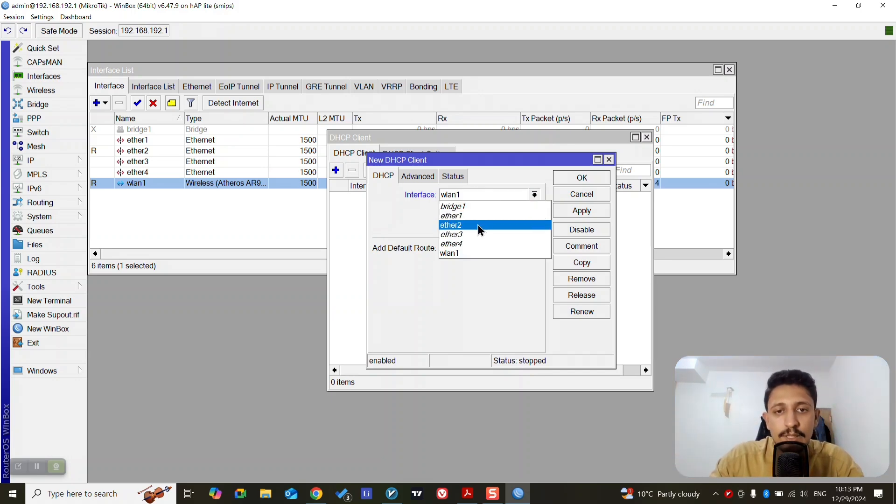
pyautogui.click(477, 225)
pyautogui.click(497, 194)
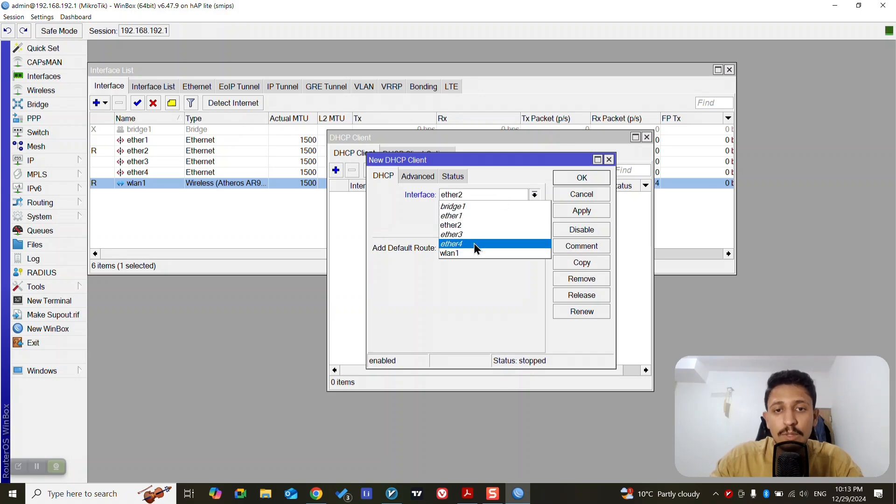
pyautogui.click(466, 253)
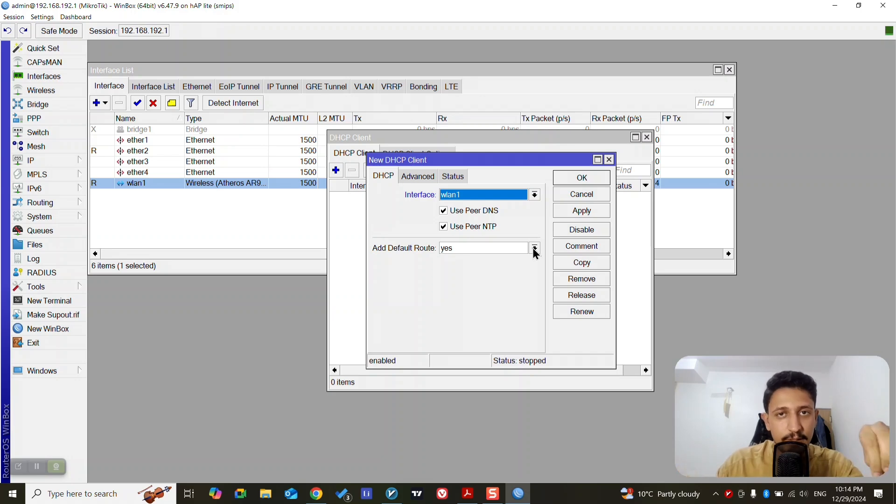
# Examine the 0.0.0.0/0 entry in the IP route list, placing the list beside the new DHCP client form
pyautogui.click(41, 160)
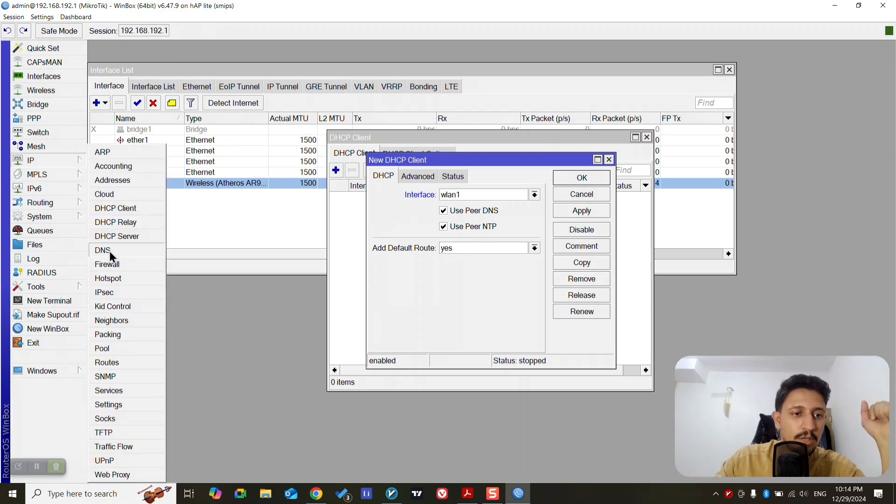
pyautogui.click(107, 362)
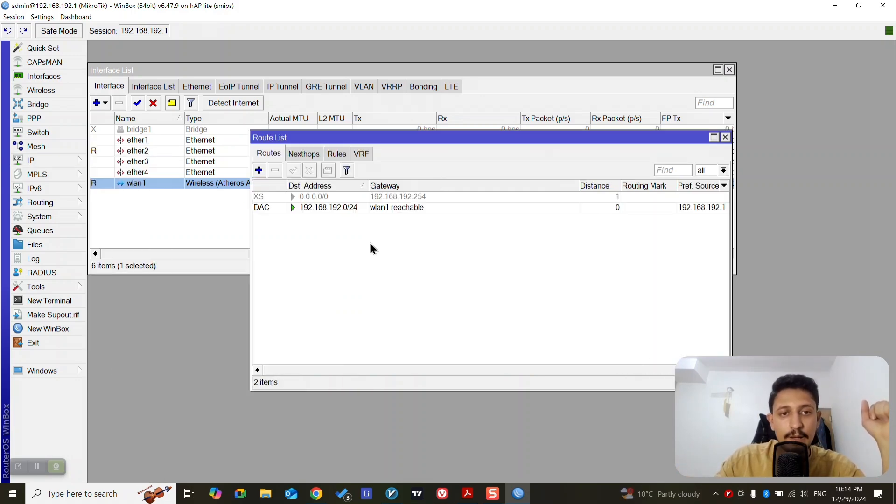
pyautogui.click(308, 198)
pyautogui.moveTo(455, 142); pyautogui.dragTo(297, 52)
pyautogui.click(504, 342)
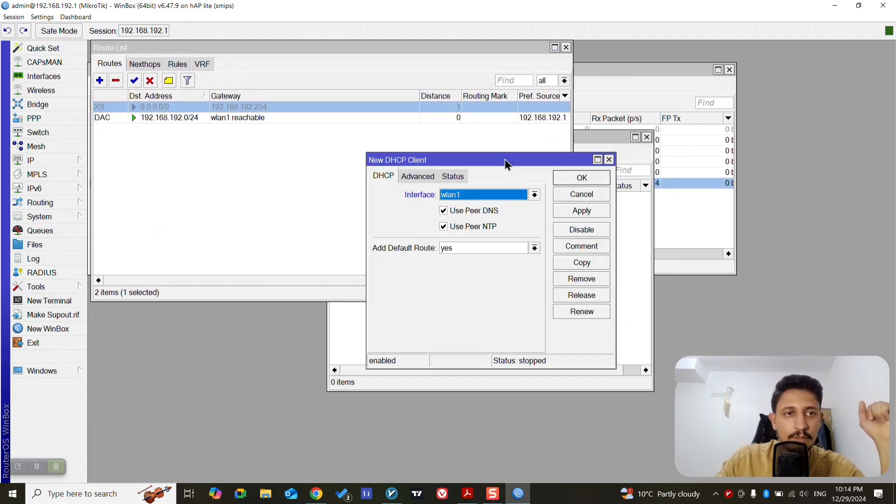
# Save the new wlan1 DHCP client and check the flags of the dynamic 0.0.0.0/0 route in the route list
pyautogui.moveTo(505, 163); pyautogui.dragTo(514, 158)
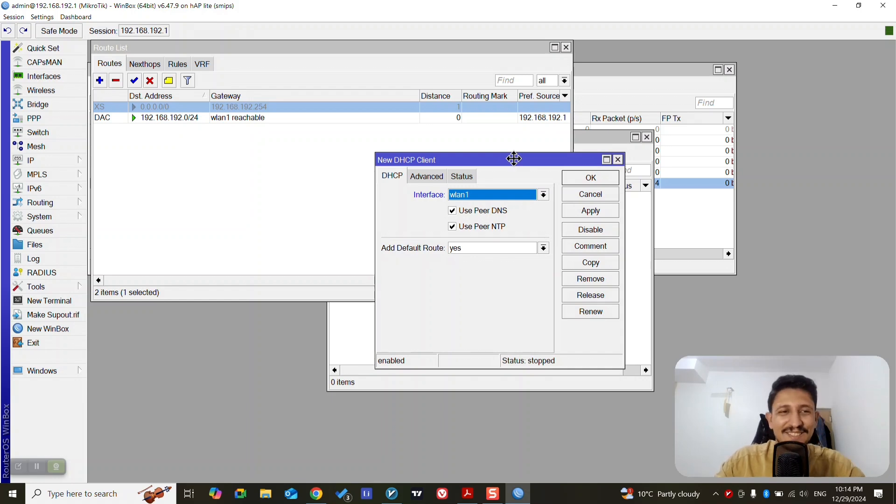
pyautogui.click(603, 180)
pyautogui.moveTo(601, 138); pyautogui.dragTo(659, 148)
pyautogui.click(216, 119)
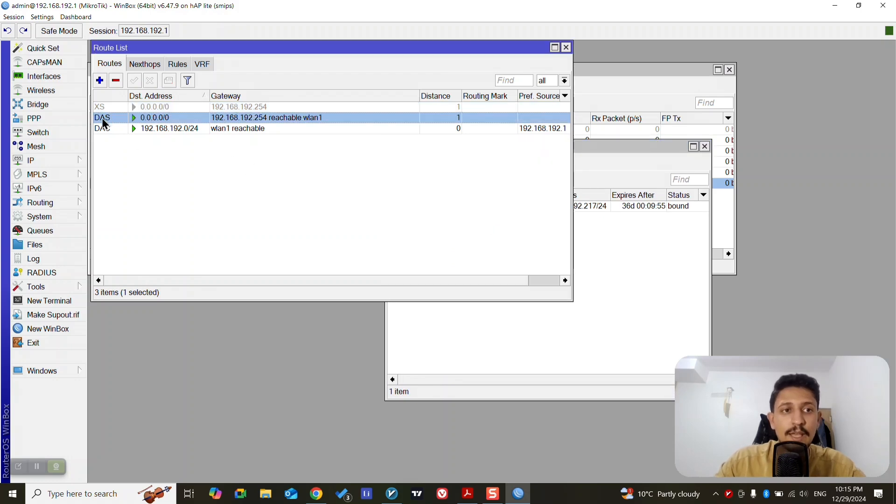
pyautogui.moveTo(102, 117)
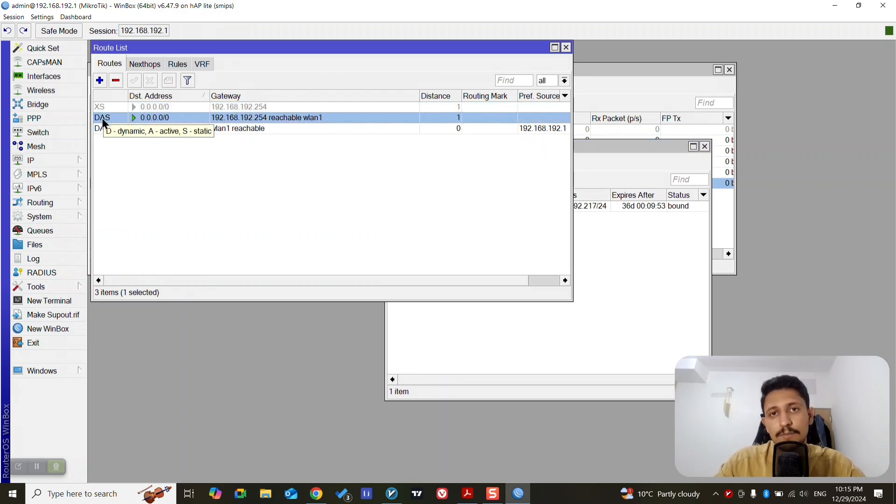
# Set Add Default Route to no on the wlan1 DHCP client and save it
pyautogui.click(647, 276)
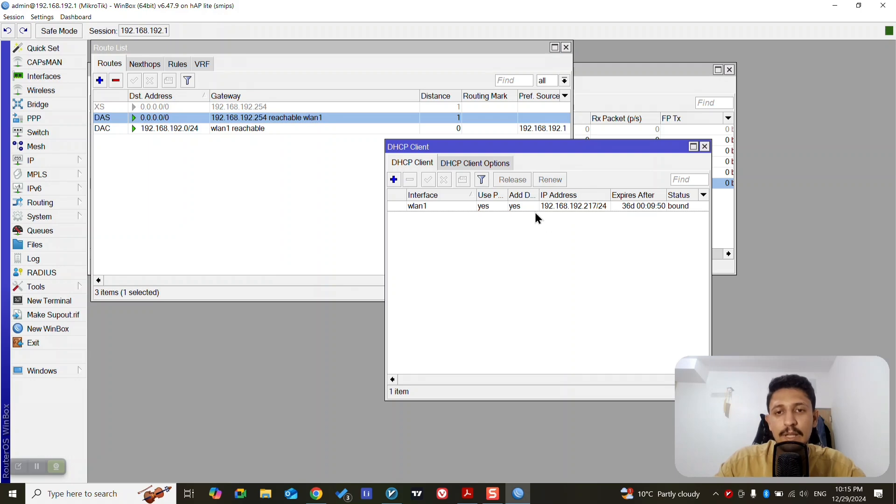
pyautogui.doubleClick(519, 205)
pyautogui.click(517, 245)
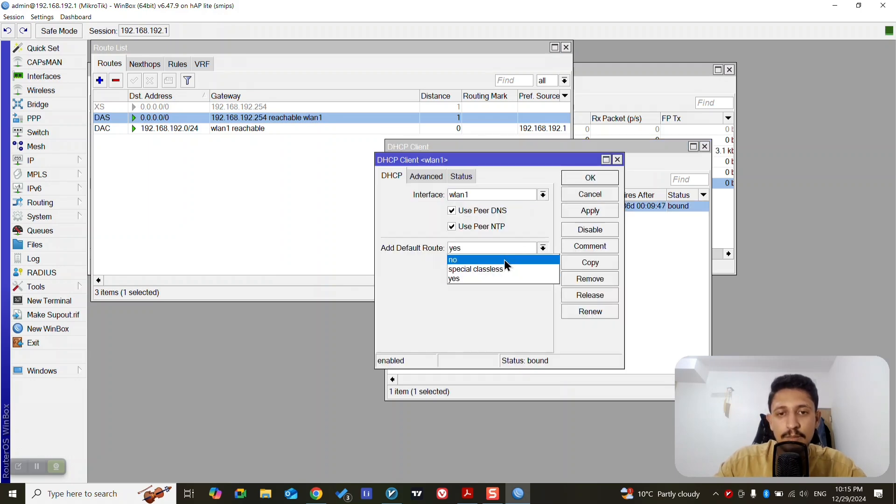
pyautogui.click(504, 259)
pyautogui.click(579, 178)
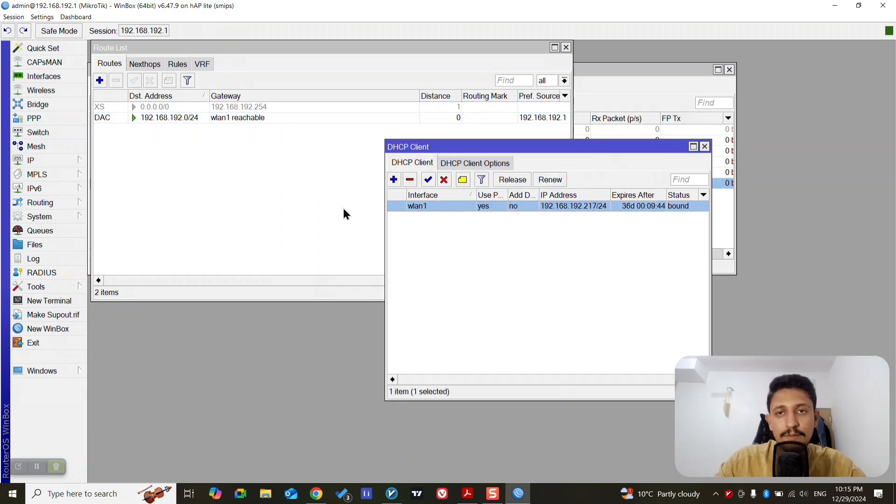
# Set Add Default Route back to yes on the wlan1 DHCP client, save it, and close the DHCP client list
pyautogui.doubleClick(481, 208)
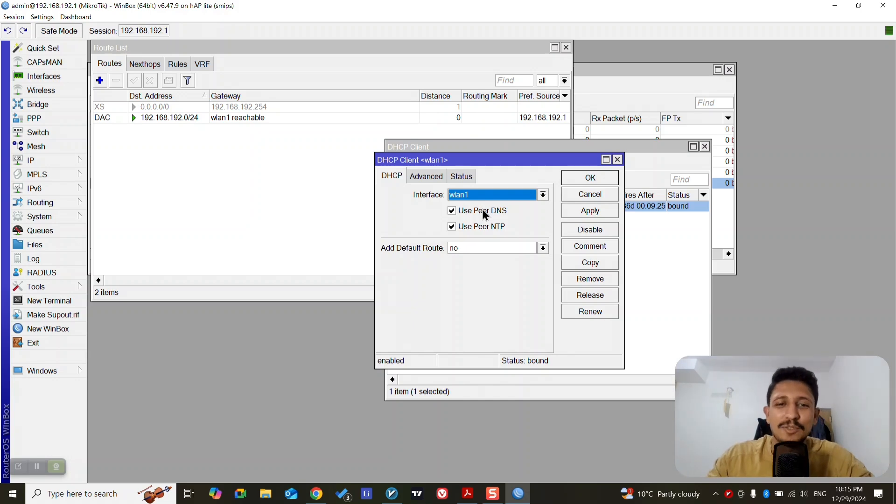
pyautogui.click(478, 247)
pyautogui.click(476, 279)
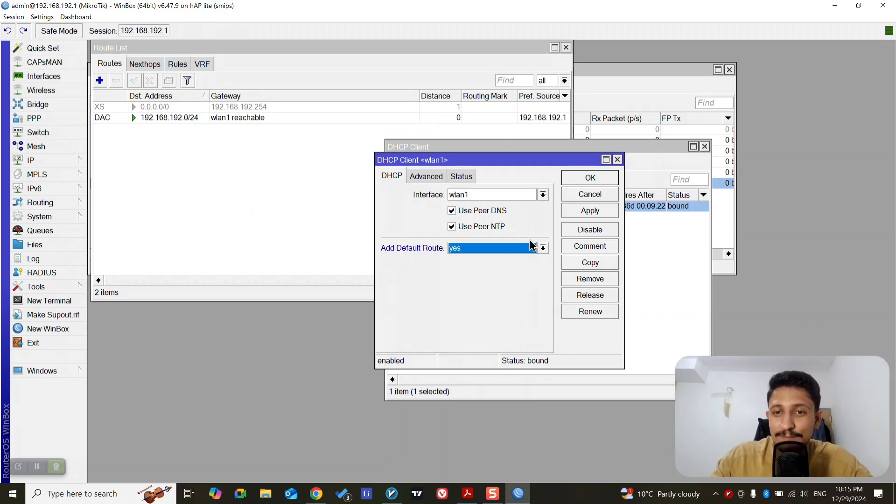
pyautogui.click(592, 177)
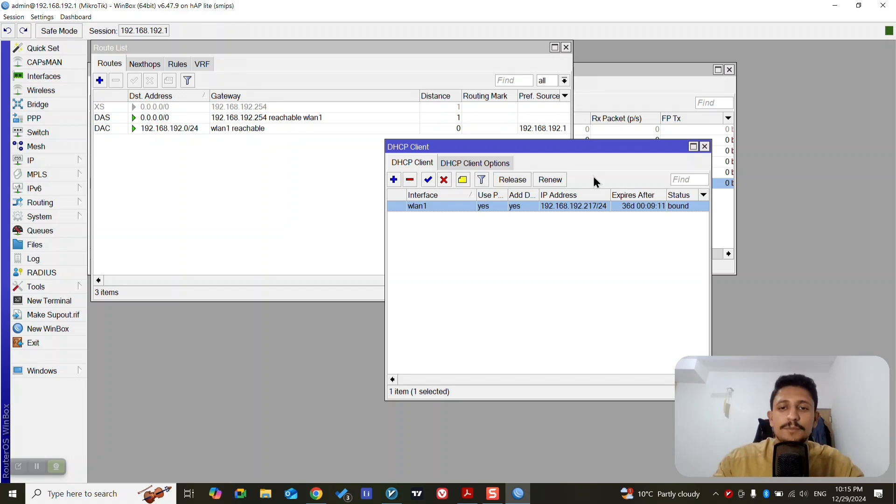
pyautogui.doubleClick(533, 209)
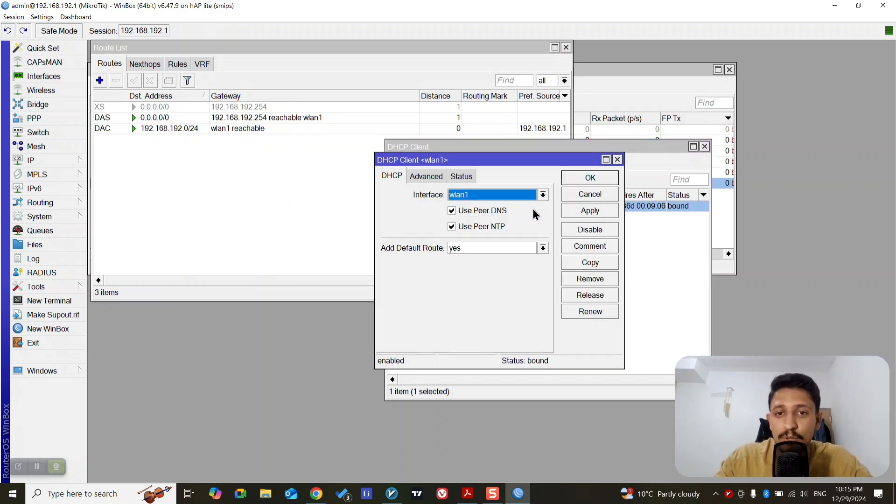
pyautogui.click(581, 195)
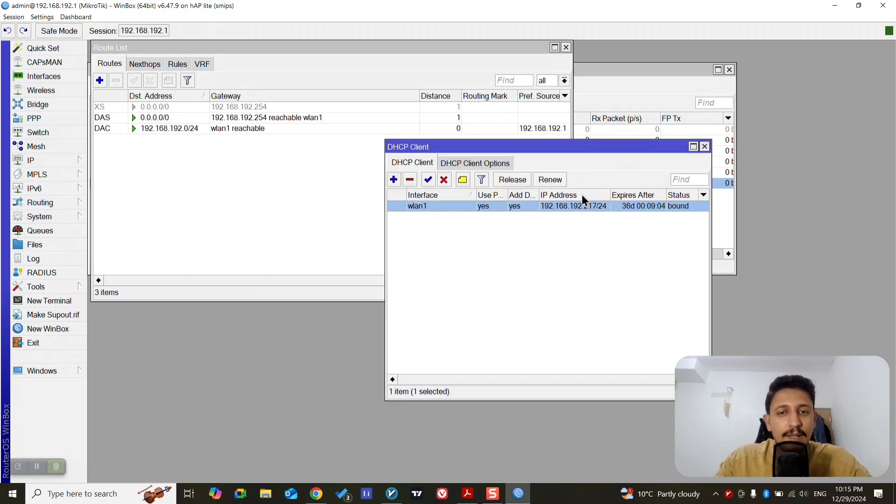
pyautogui.click(705, 147)
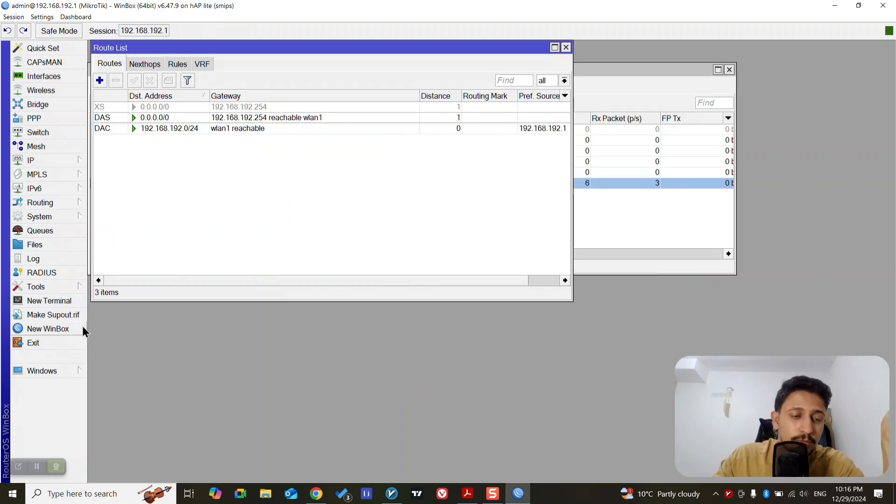
# Test internet access by pinging 8.8.8.8 from a new router terminal, and close the terminal and the route list
pyautogui.click(52, 300)
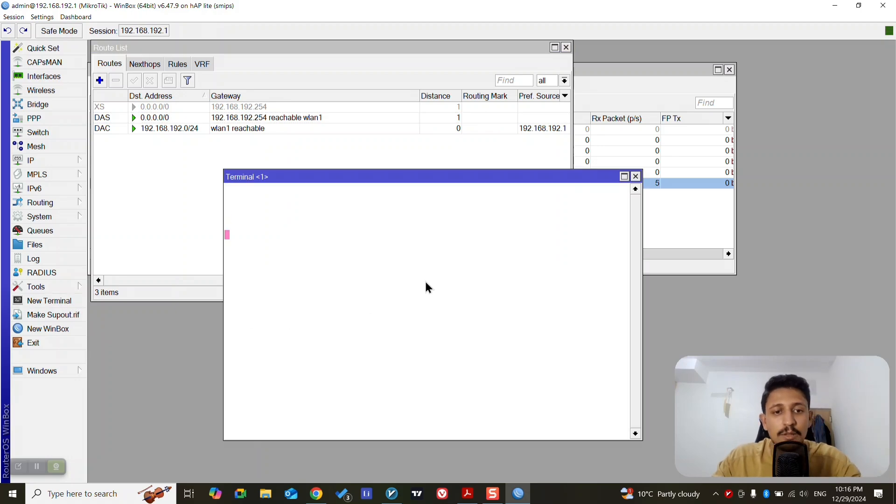
pyautogui.write('ping ')
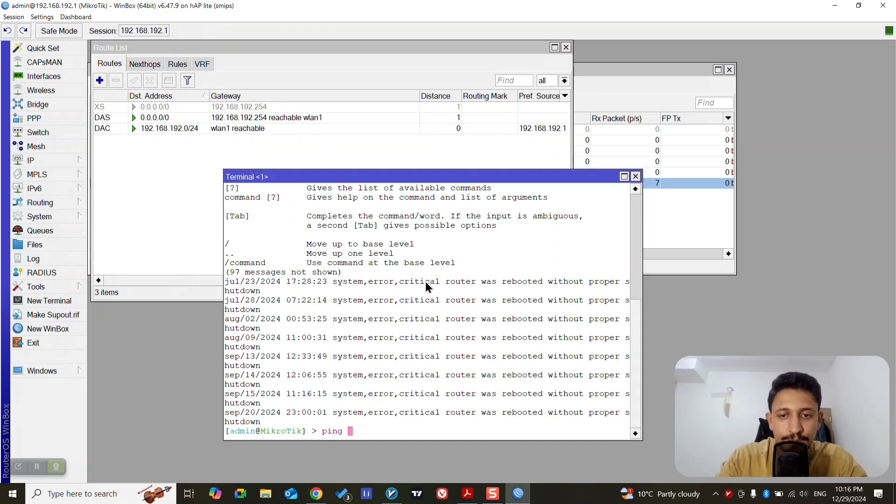
pyautogui.write('8.8.8.8')
pyautogui.press('Return')
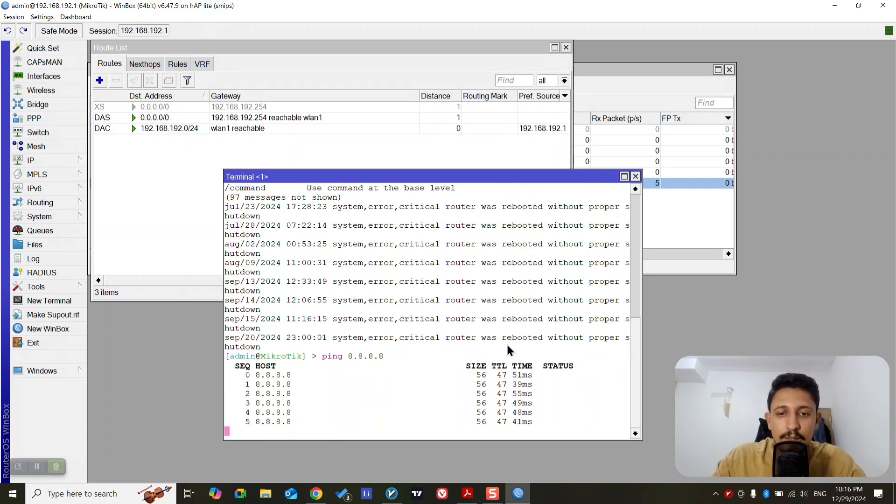
pyautogui.hotkey('ctrl', 'c')
pyautogui.click(635, 175)
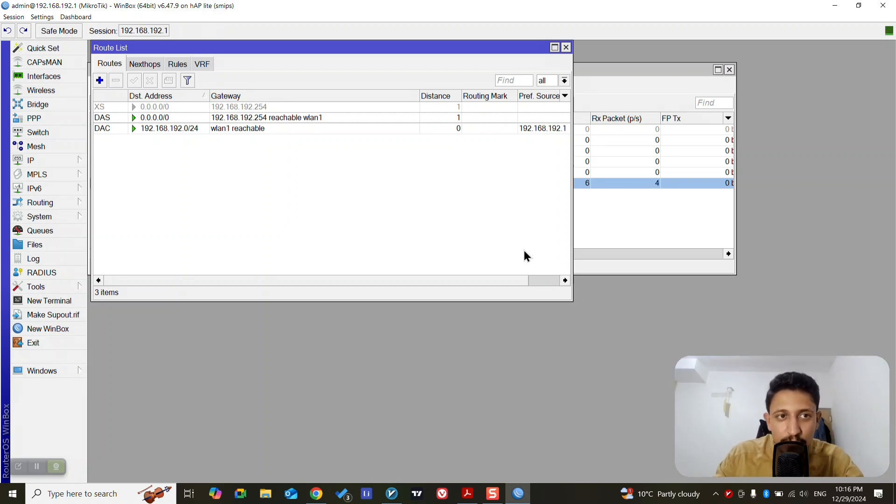
pyautogui.press('Escape')
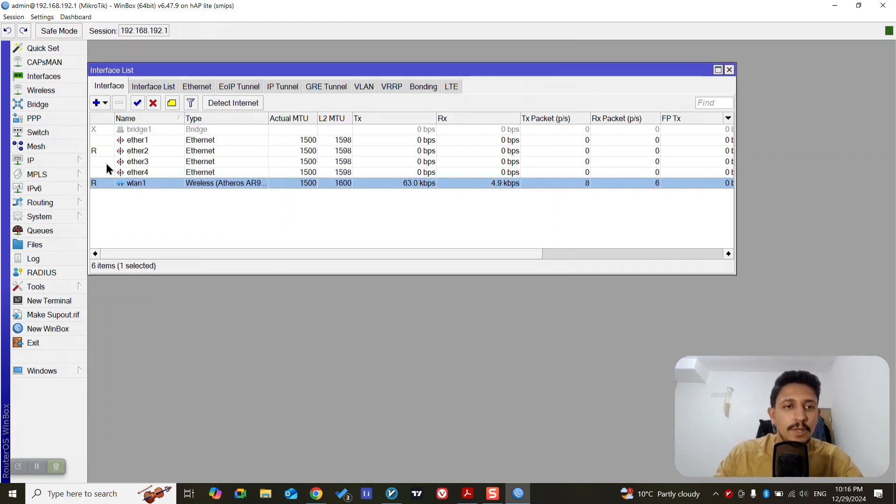
# Select ether2 in the interface list and examine the static and dynamic wlan1 entries in the IP address list
pyautogui.click(151, 153)
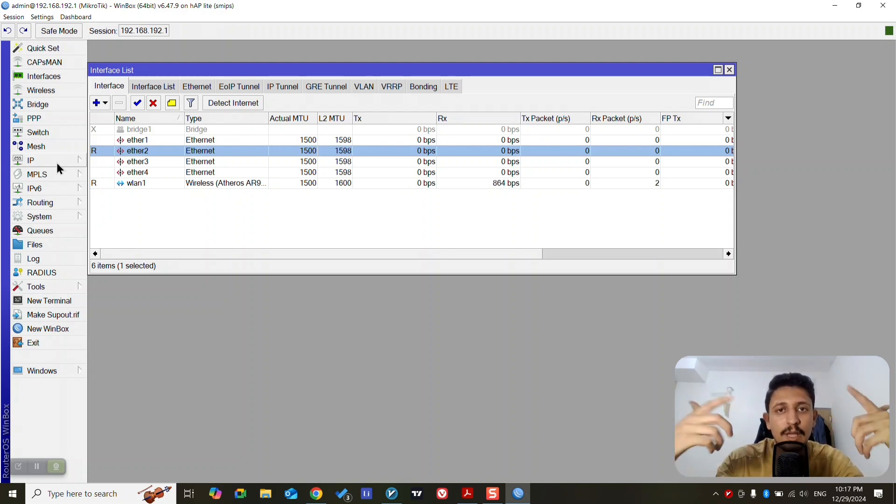
pyautogui.click(57, 163)
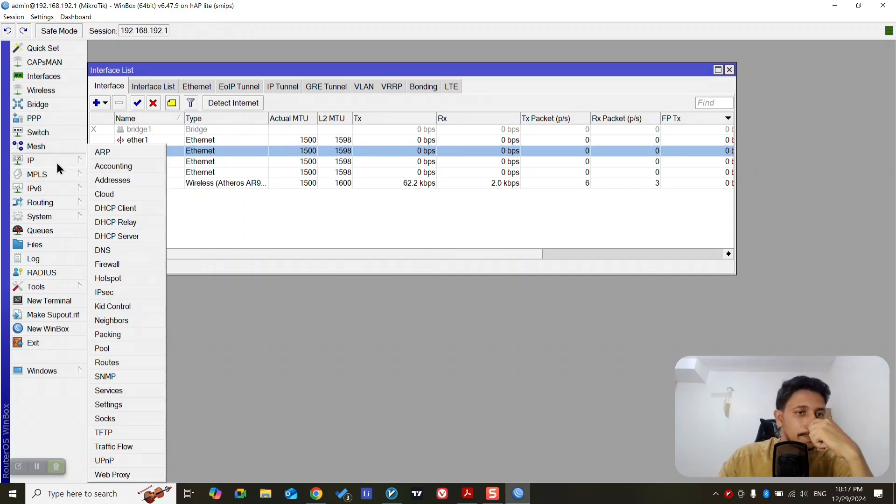
pyautogui.click(105, 179)
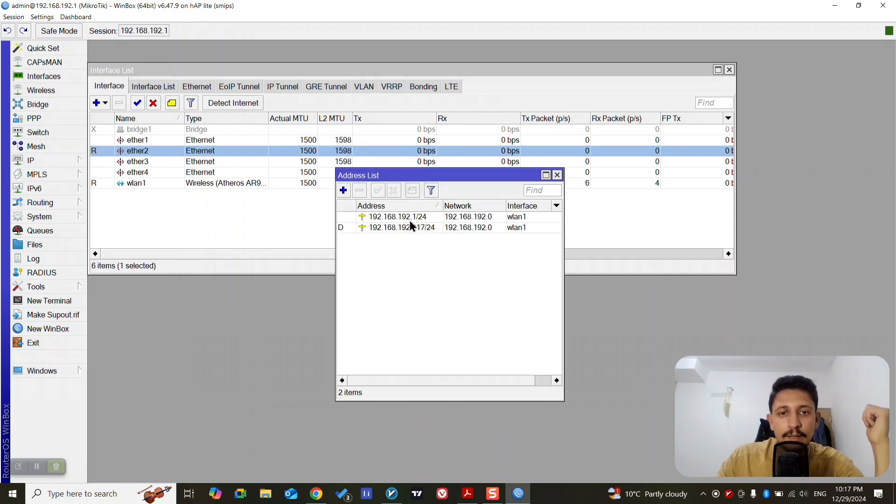
pyautogui.click(414, 217)
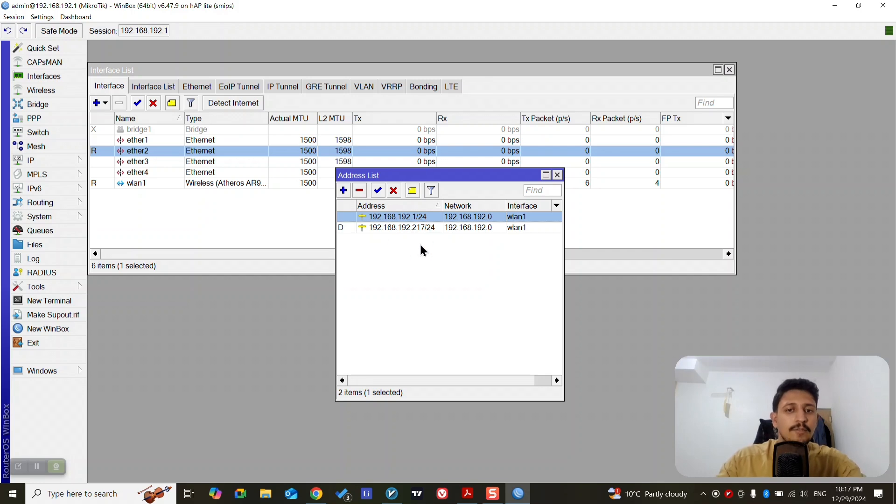
pyautogui.click(368, 264)
pyautogui.click(360, 227)
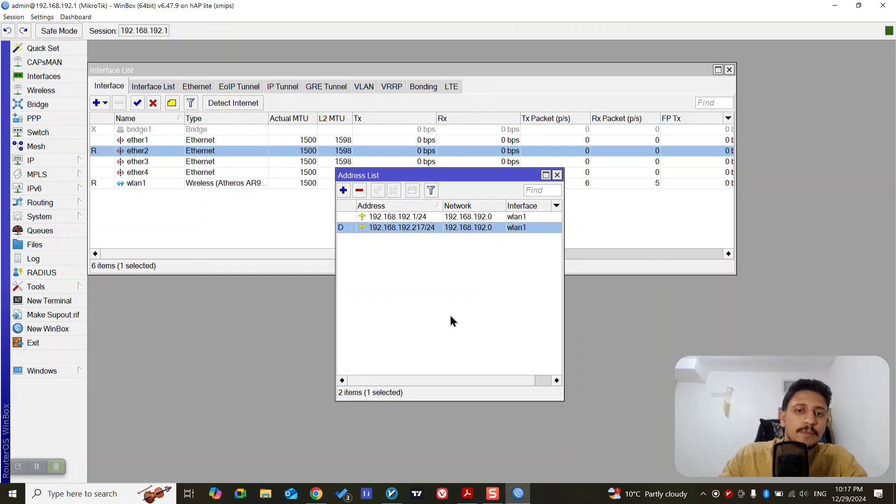
pyautogui.moveTo(348, 228)
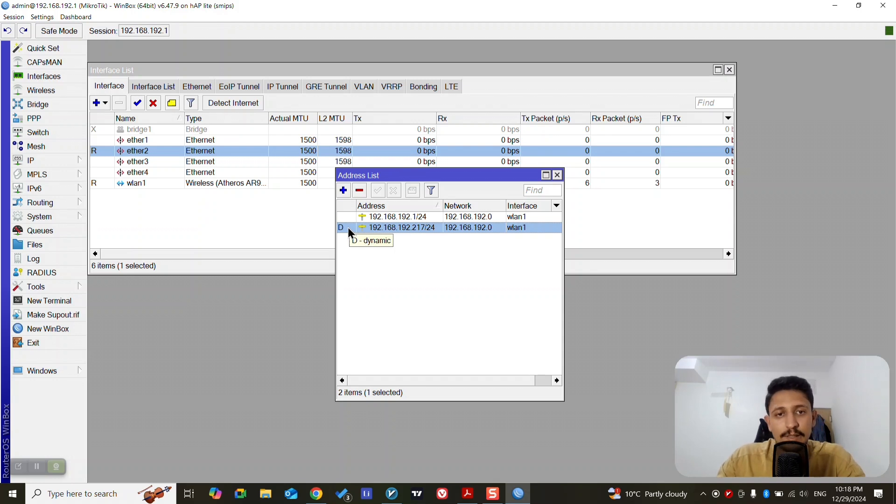
pyautogui.click(381, 266)
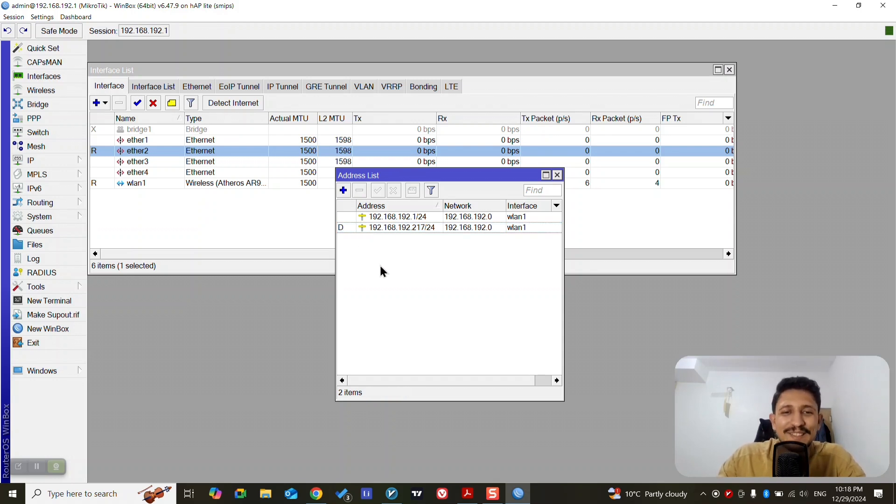
# Add the IP address 192.168.50.1/24 on interface ether2
pyautogui.click(343, 190)
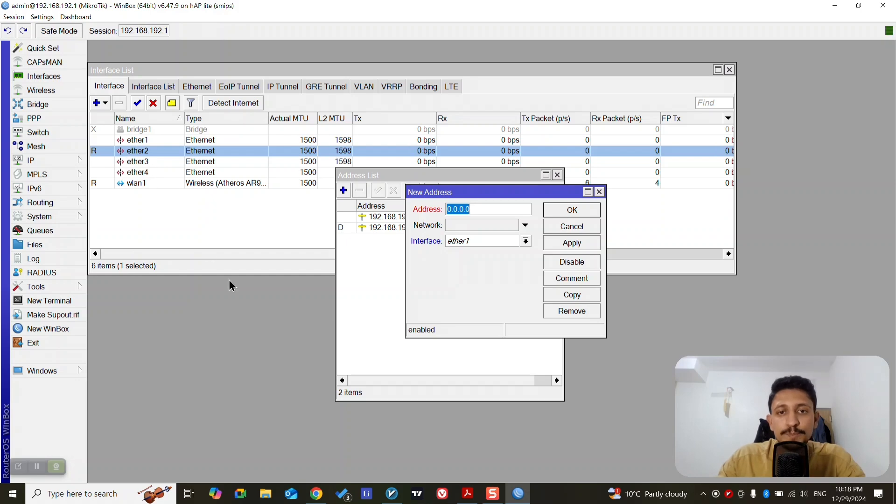
pyautogui.write('192.168.')
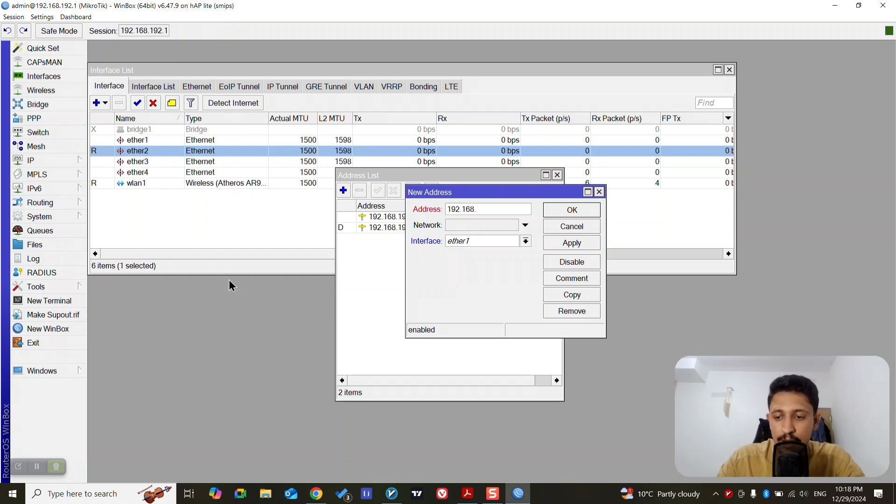
pyautogui.write('50.1')
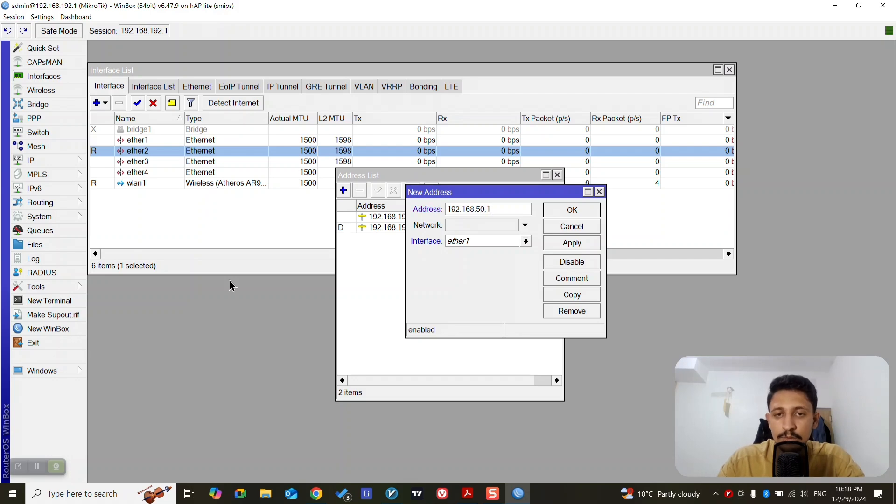
pyautogui.write('/24')
pyautogui.press('Tab')
pyautogui.press('Tab')
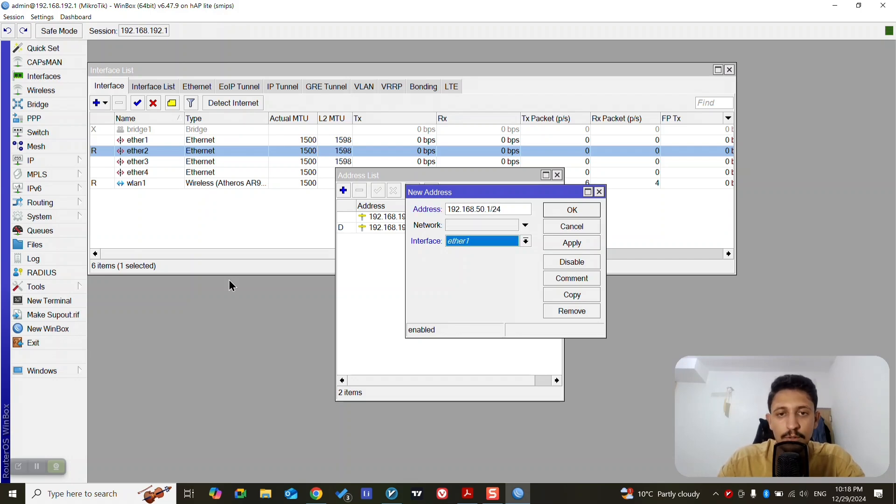
pyautogui.click(514, 245)
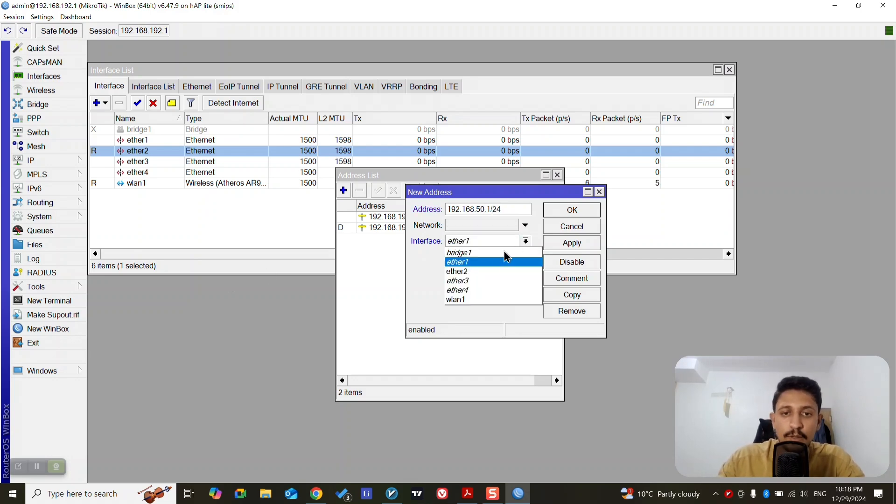
pyautogui.click(472, 270)
pyautogui.click(572, 210)
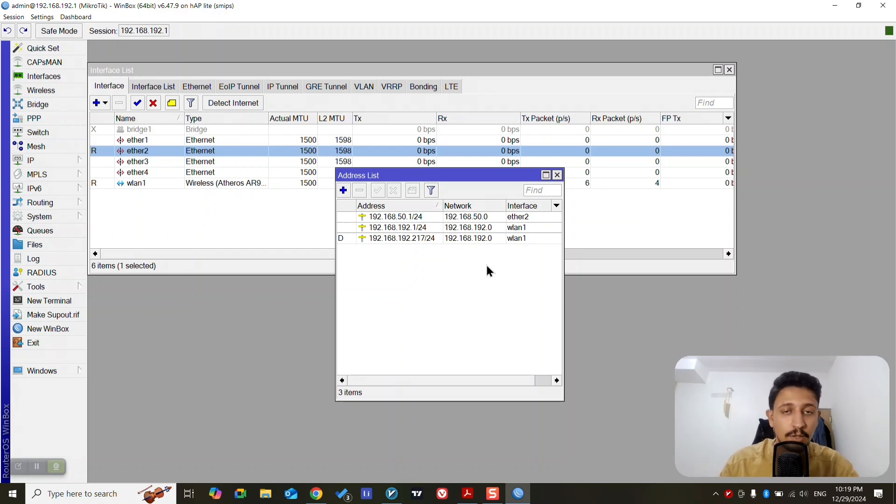
# Switch to the Windows Control Panel, go to the network adapter connections, and open the status of VMware Network Adapter VMnet8
pyautogui.press('super')
pyautogui.write('control')
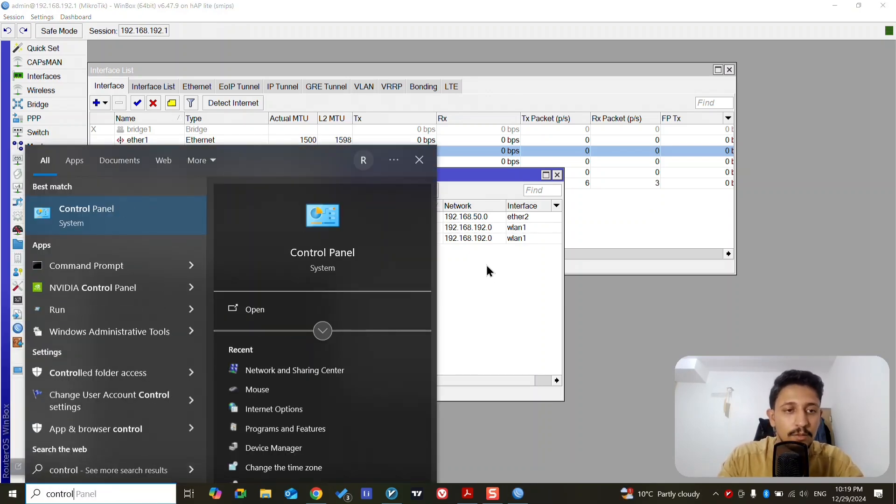
pyautogui.press('Return')
pyautogui.scroll(-1, 428, 297)
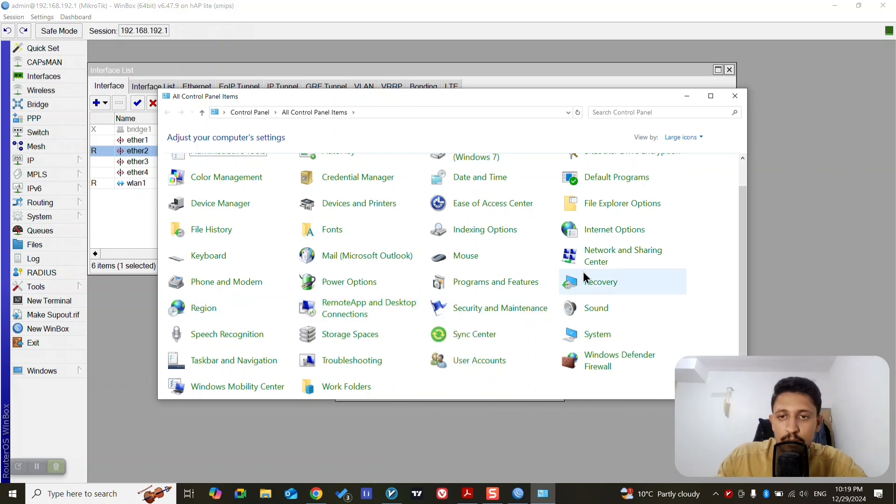
pyautogui.click(646, 261)
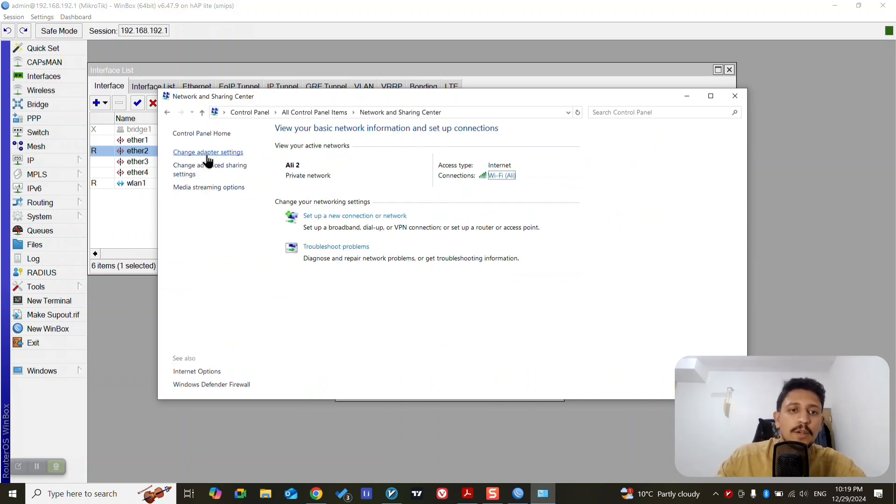
pyautogui.click(182, 151)
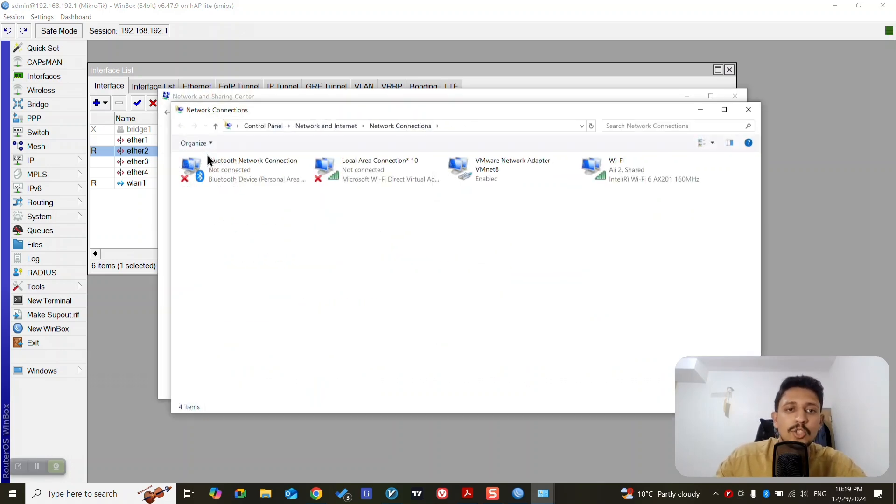
pyautogui.click(502, 173)
pyautogui.doubleClick(503, 170)
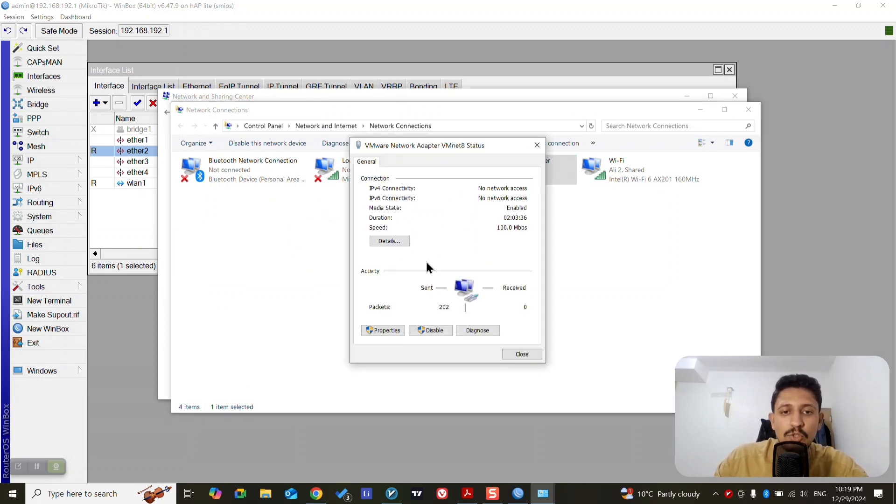
# Open the VMnet8 adapter's Internet Protocol Version 4 properties and set its IP address to 192.168.50.2
pyautogui.moveTo(469, 144); pyautogui.dragTo(337, 125)
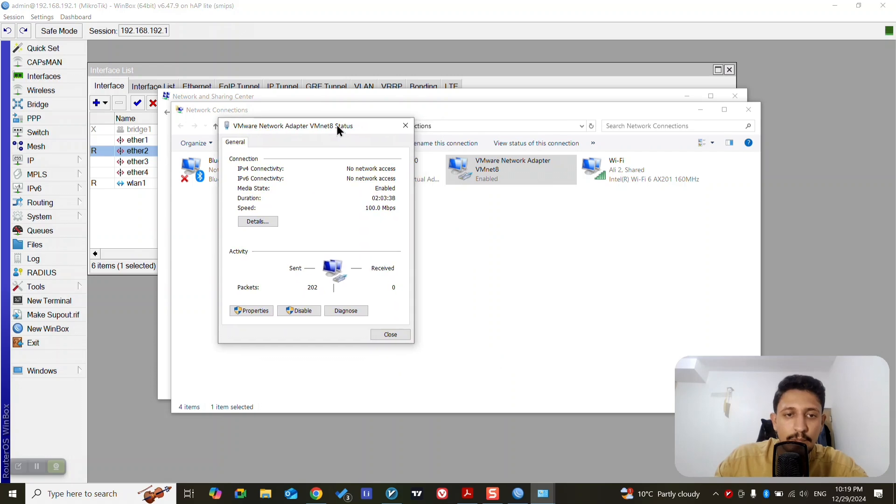
pyautogui.click(259, 310)
pyautogui.click(275, 247)
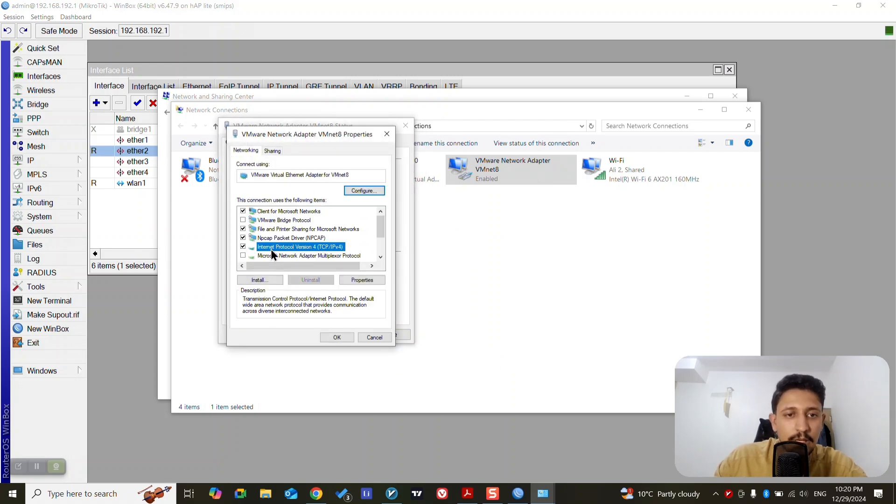
pyautogui.doubleClick(329, 248)
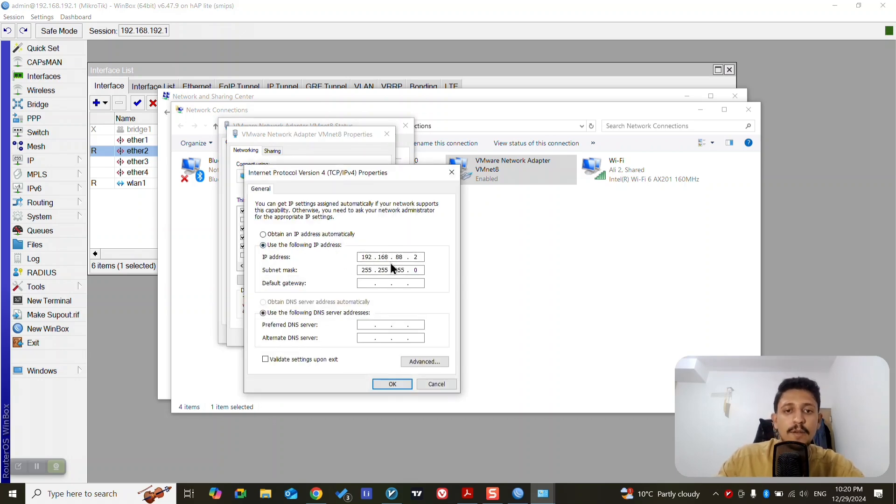
pyautogui.doubleClick(406, 257)
pyautogui.write('50')
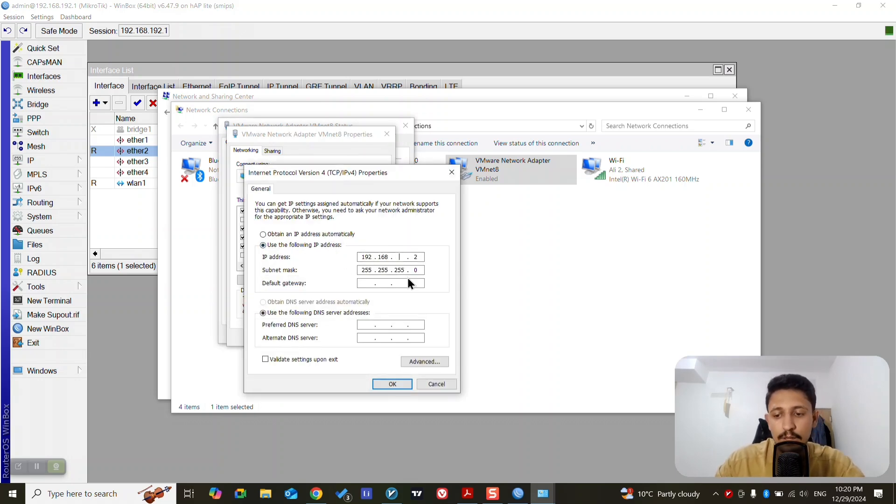
# Set the adapter's default gateway to 192.168.50.1
pyautogui.click(368, 283)
pyautogui.write('192 . 168 . ')
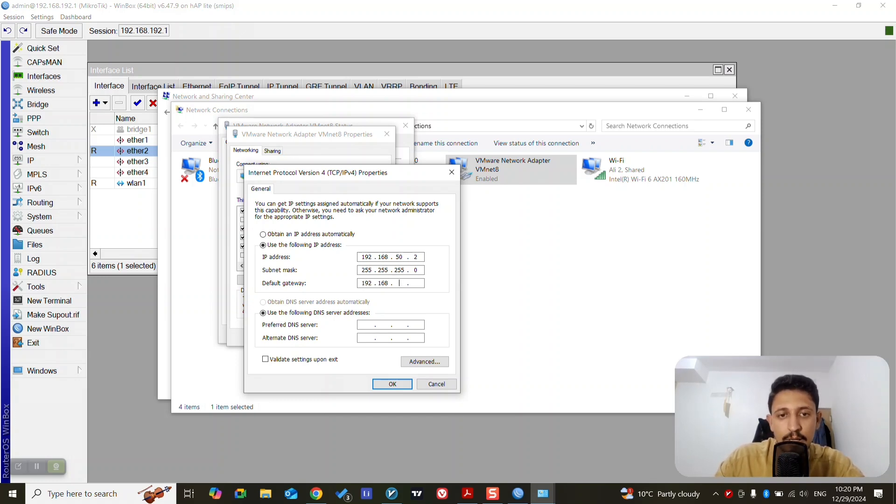
pyautogui.write('50 .')
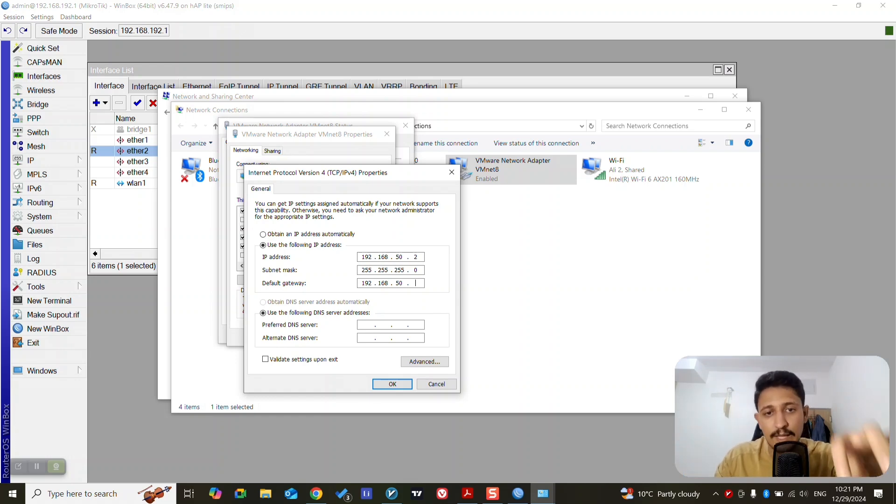
pyautogui.write('1')
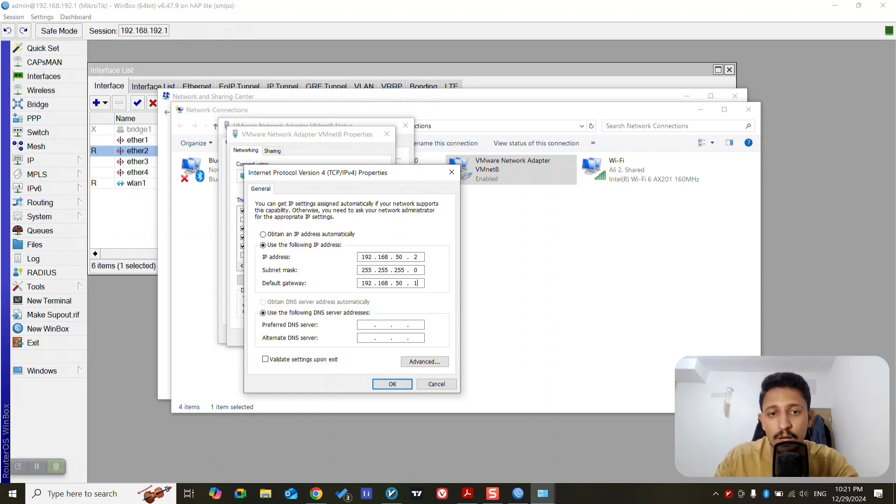
# Set the preferred DNS server to 8.8.8.8 and the alternate to 1.1.1.1, save the adapter settings and close the network windows
pyautogui.click(364, 326)
pyautogui.write('8.8.8.8')
pyautogui.press('Tab')
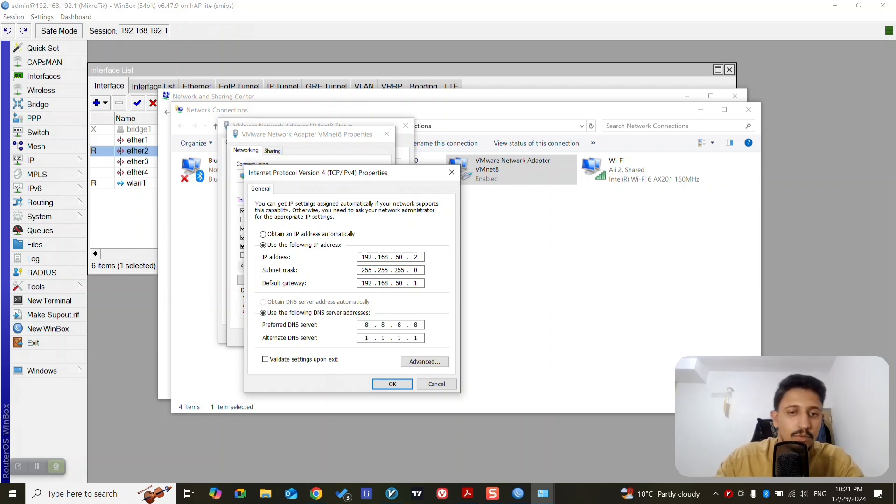
pyautogui.click(376, 387)
pyautogui.click(339, 337)
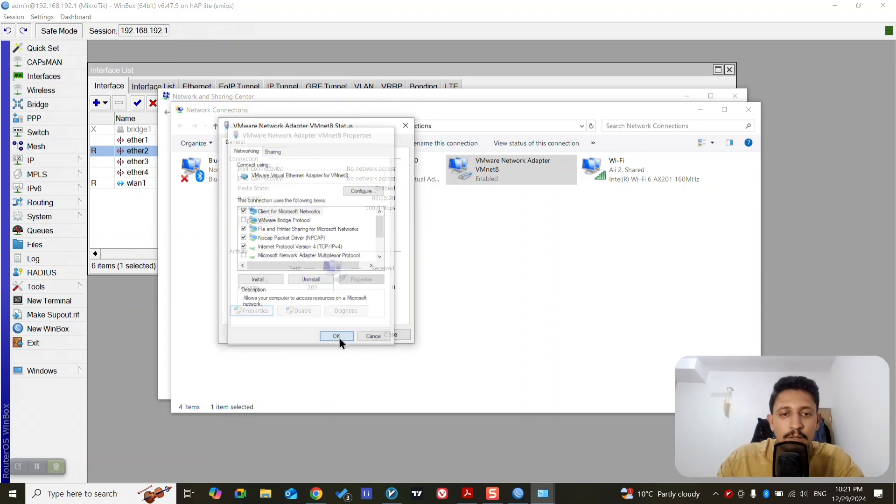
pyautogui.click(376, 335)
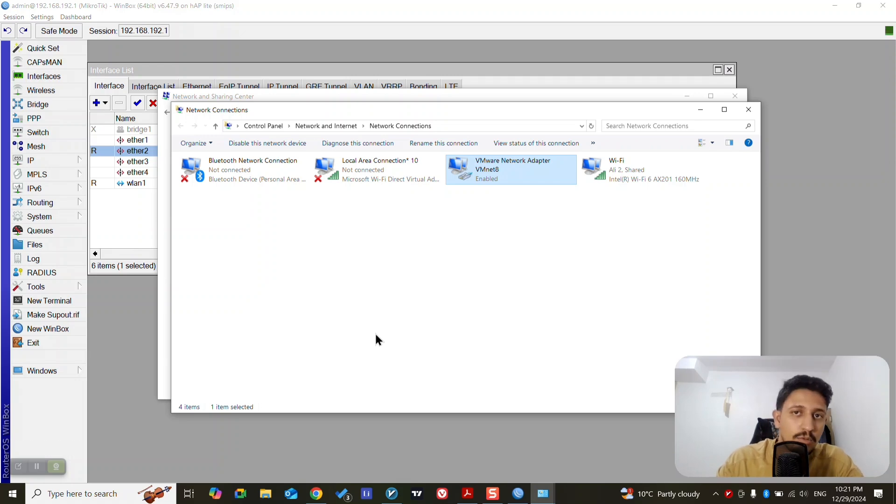
pyautogui.click(746, 112)
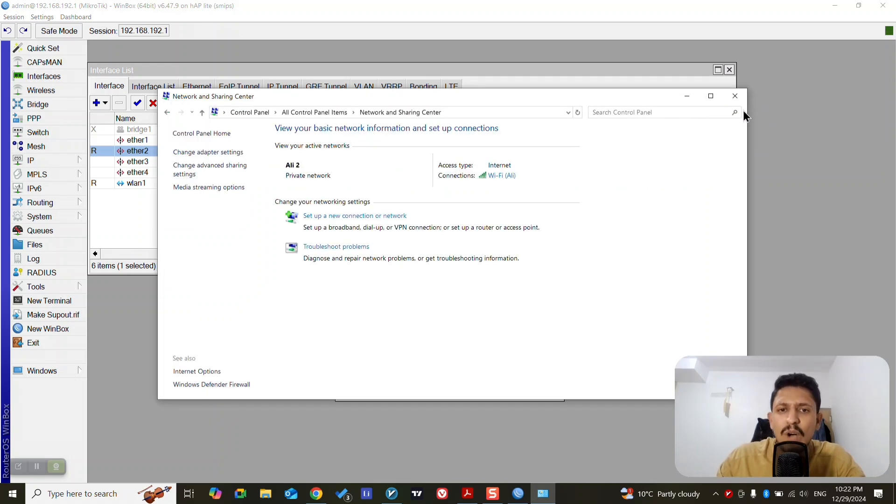
pyautogui.click(730, 101)
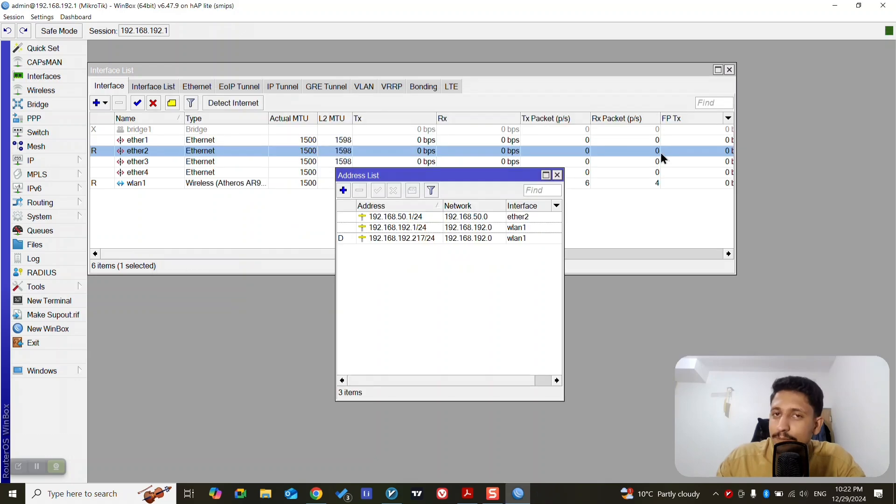
# Switch to the MikroTik course outline in Acrobat, check the Basic Firewall item under Initial configuration, and return to WinBox
pyautogui.click(467, 493)
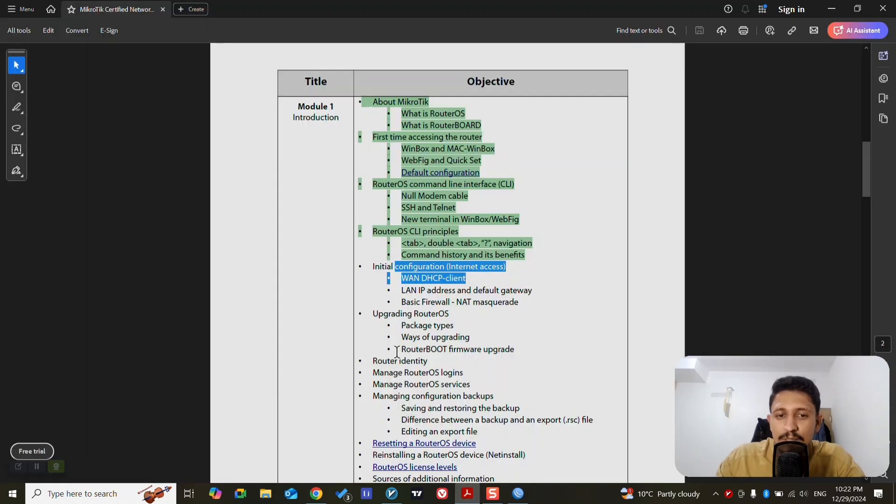
pyautogui.moveTo(390, 303); pyautogui.dragTo(424, 303)
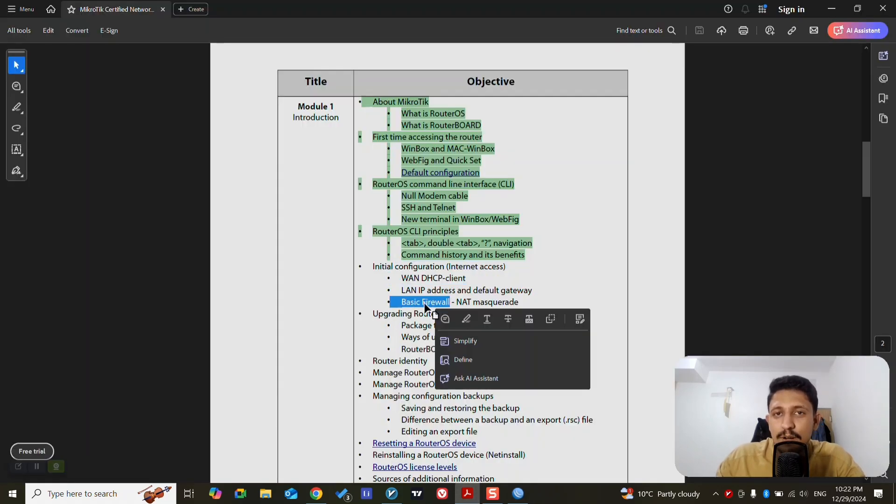
pyautogui.click(831, 8)
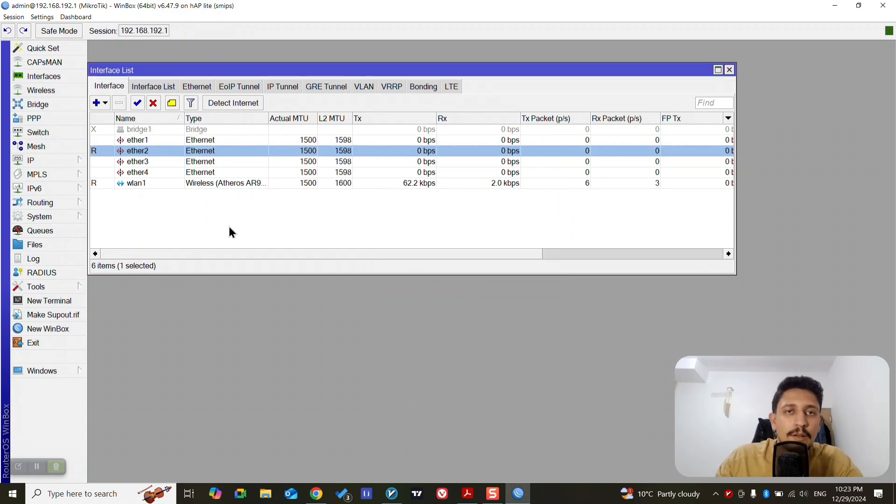
# Start a new NAT rule in the router's IP firewall, keeping srcnat as the chain
pyautogui.click(79, 166)
pyautogui.click(122, 265)
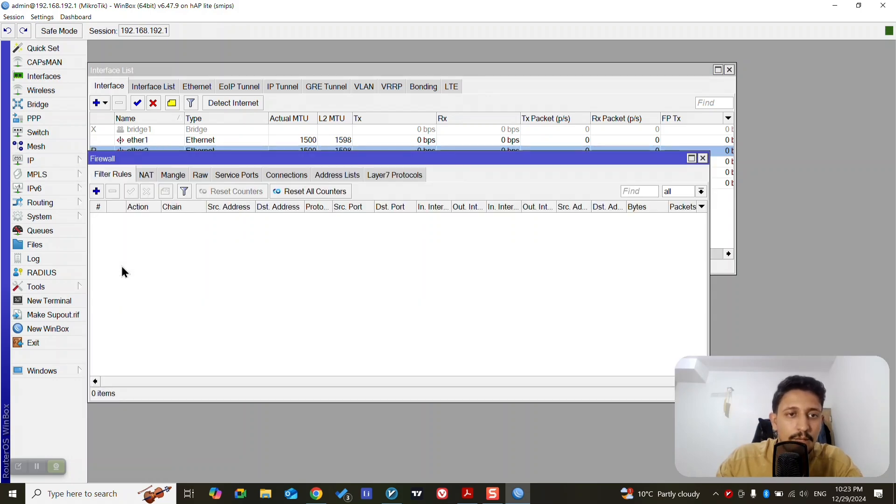
pyautogui.click(147, 175)
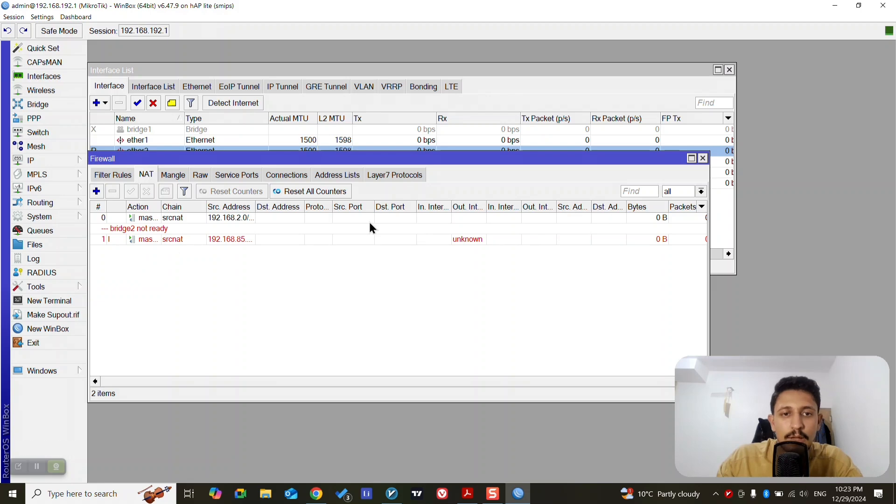
pyautogui.click(96, 194)
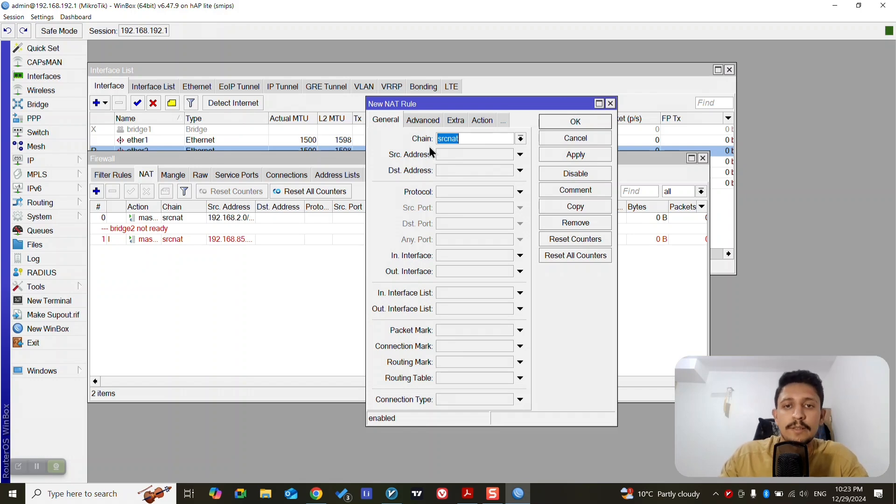
pyautogui.click(521, 139)
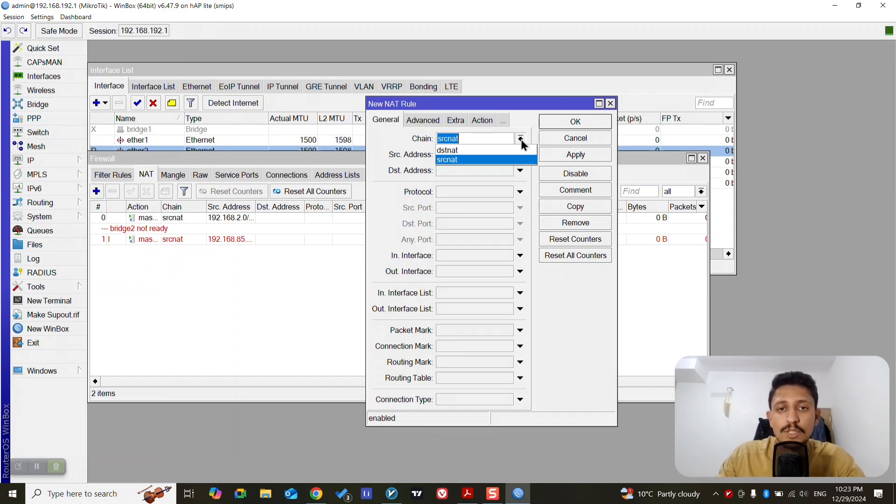
pyautogui.click(521, 139)
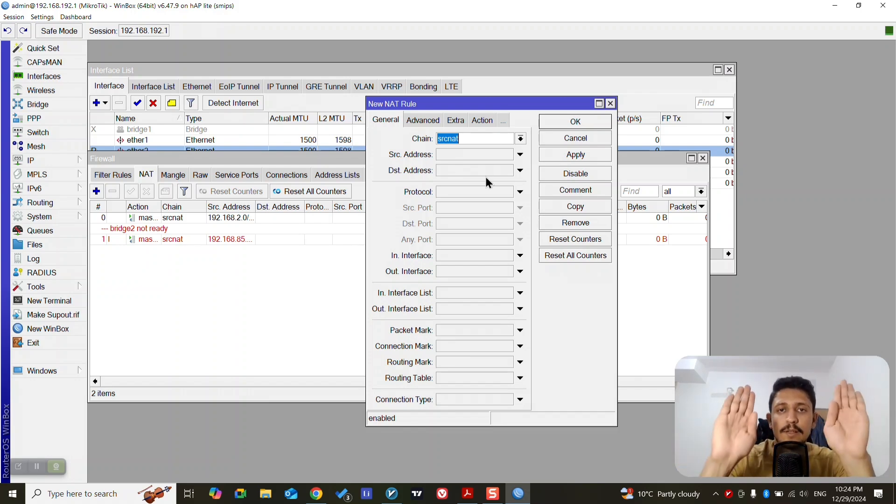
# Set the new NAT rule's action to masquerade and apply the rule
pyautogui.click(487, 120)
pyautogui.click(480, 139)
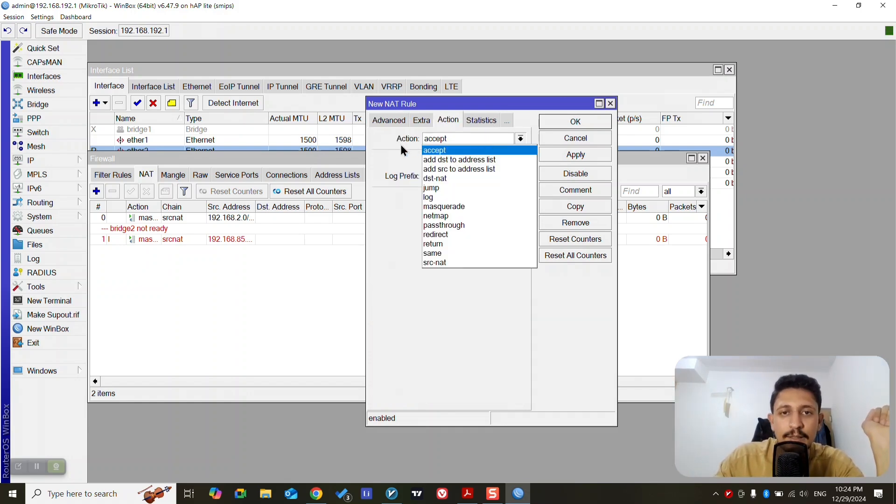
pyautogui.click(453, 206)
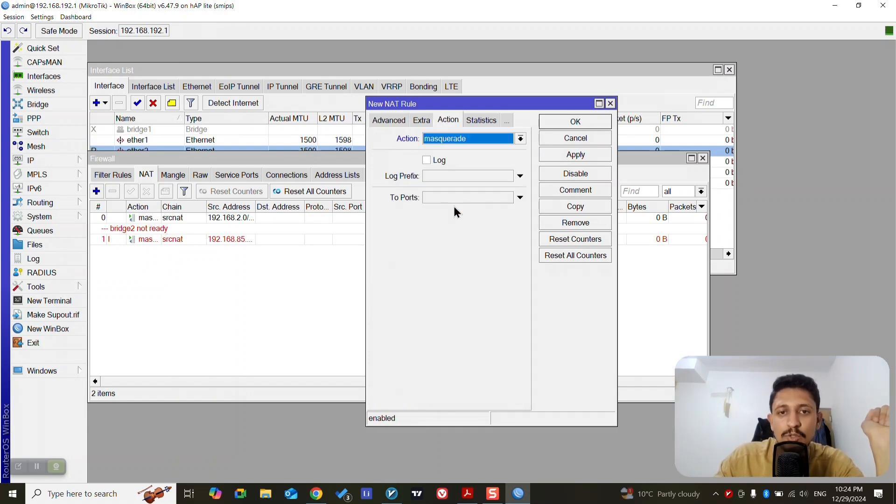
pyautogui.click(577, 156)
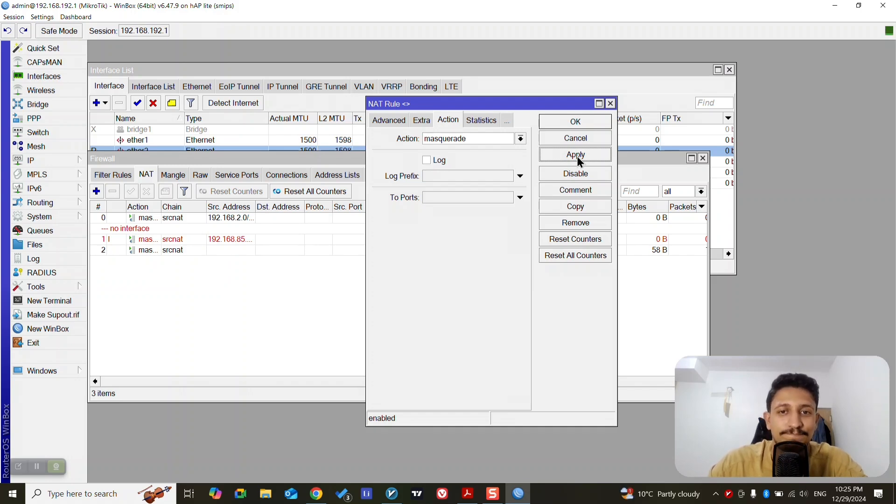
# Switch to the course outline in Acrobat and review the Initial configuration topics from WAN DHCP-client to NAT masquerade
pyautogui.click(468, 493)
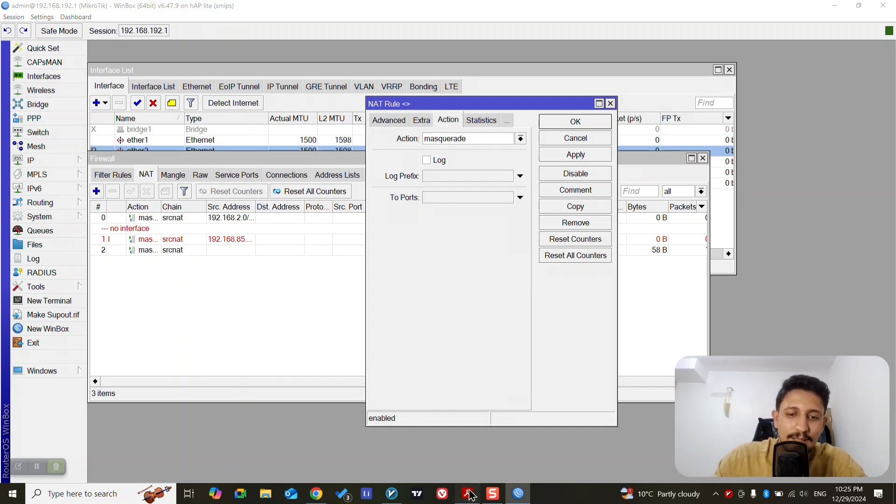
pyautogui.moveTo(370, 266); pyautogui.dragTo(520, 303)
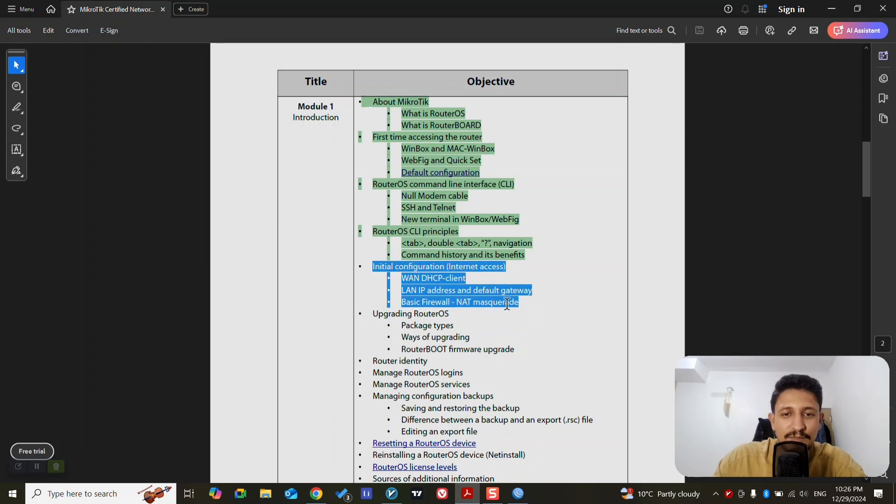
pyautogui.click(560, 264)
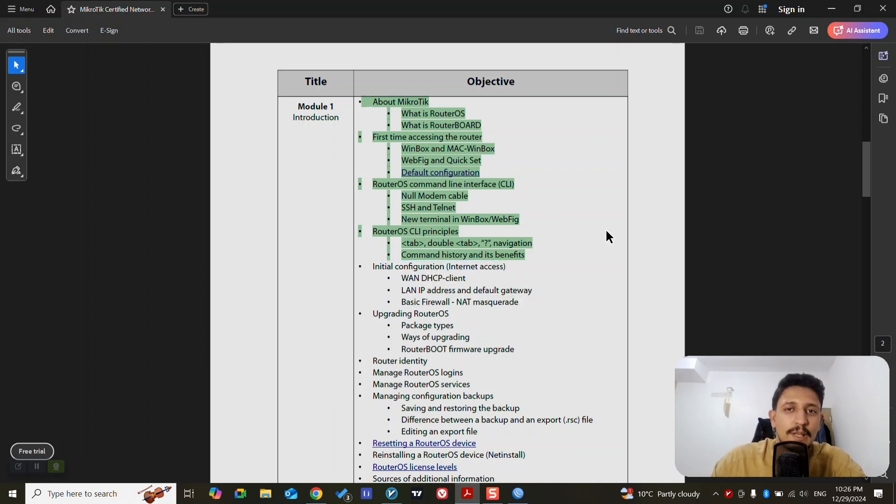